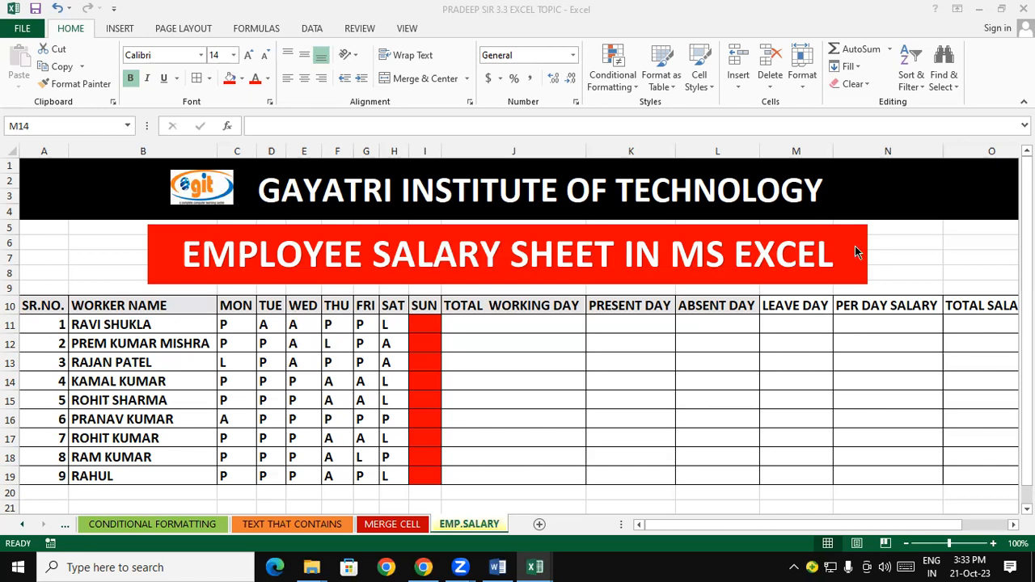
- Review the salary sheet's serial number, worker name and weekday attendance columns, the red Sunday column and the empty calculation columns
click(120, 334)
click(121, 334)
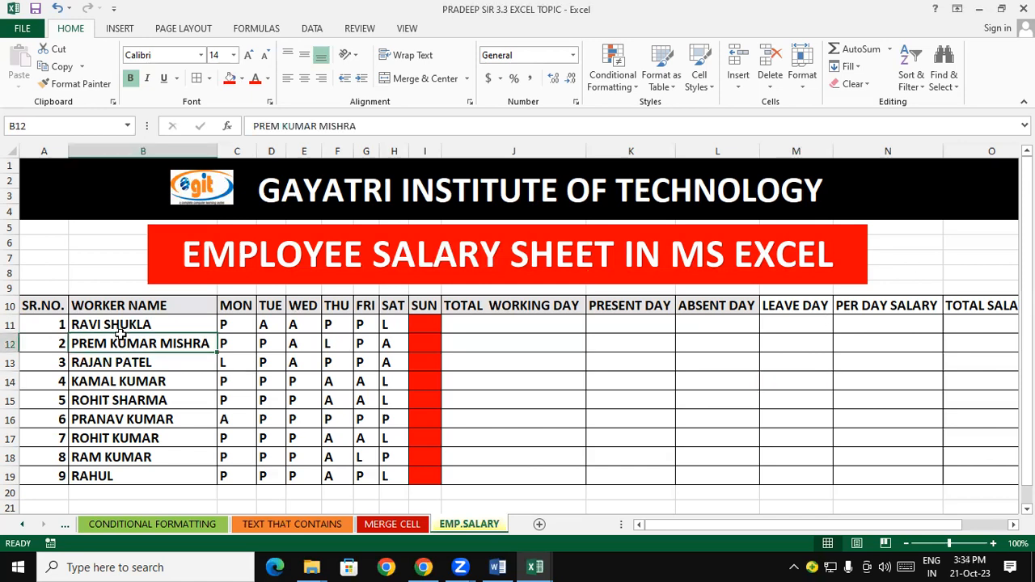
click(76, 84)
mouse_move(485, 330)
mouse_down()
mouse_move(628, 464)
mouse_move(1003, 489)
mouse_move(818, 474)
mouse_move(833, 481)
mouse_up()
drag(833, 525, 794, 526)
click(647, 381)
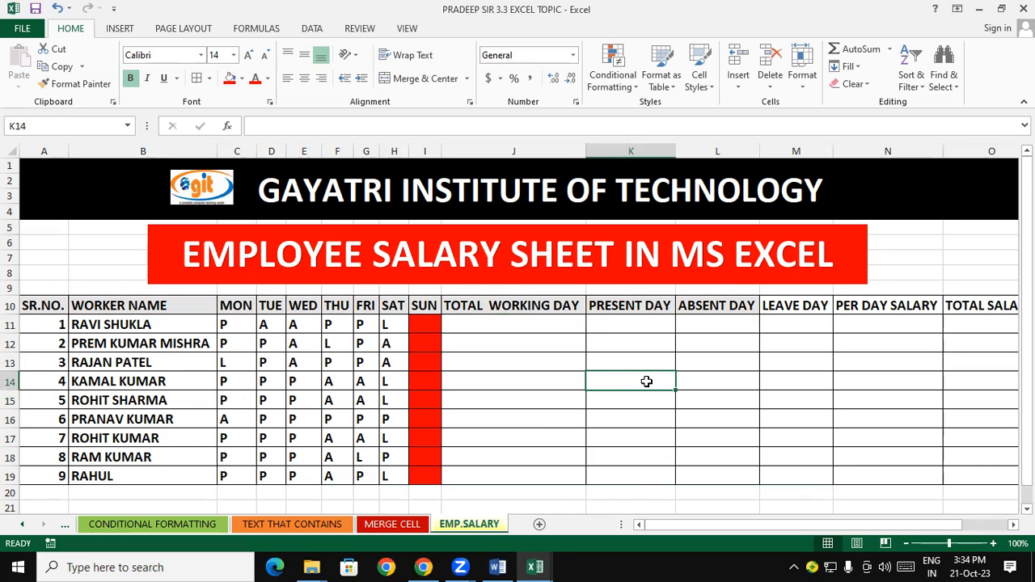
click(637, 399)
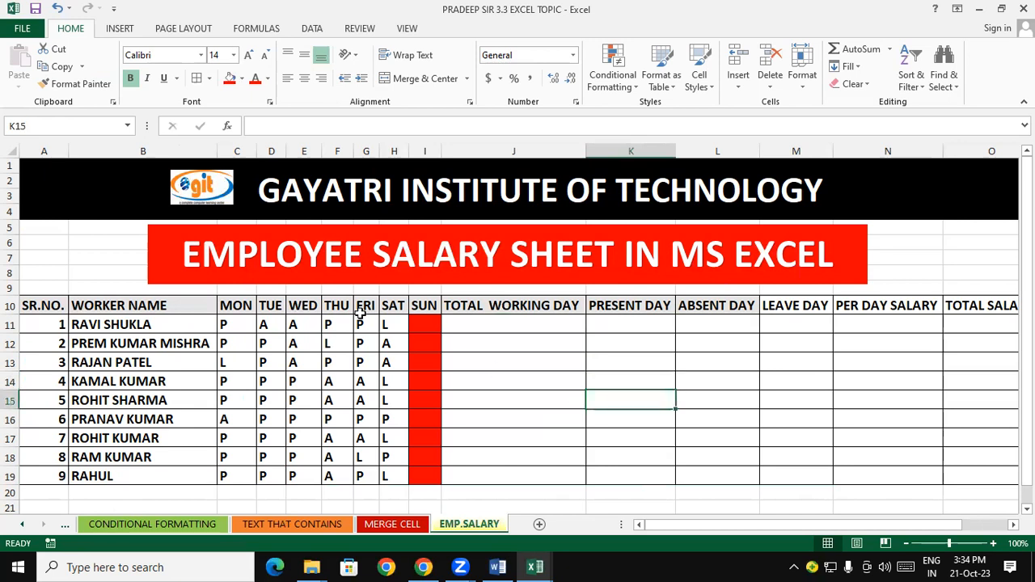
drag(51, 305, 83, 467)
drag(147, 305, 169, 467)
click(234, 308)
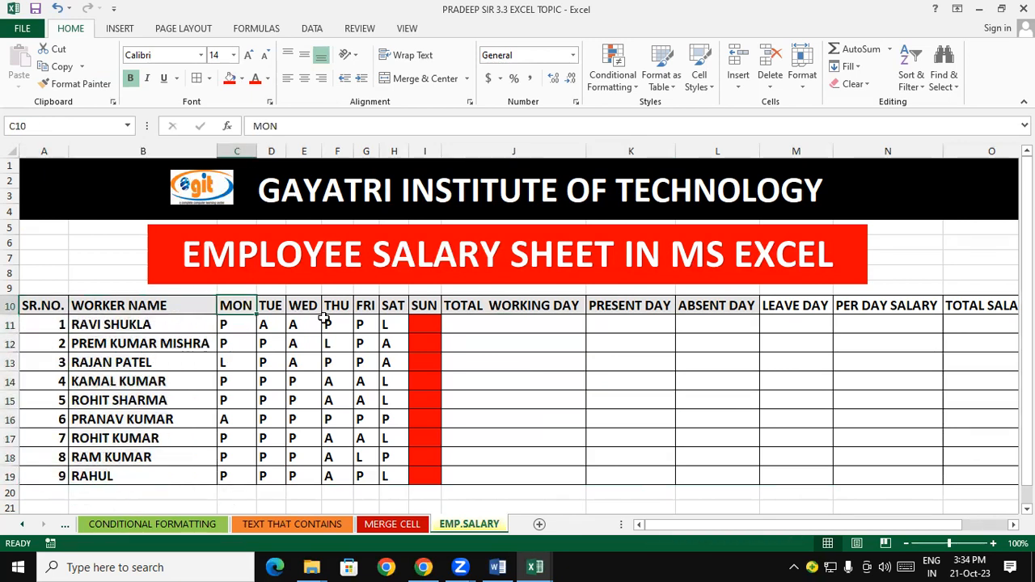
drag(386, 311, 221, 475)
drag(423, 306, 435, 476)
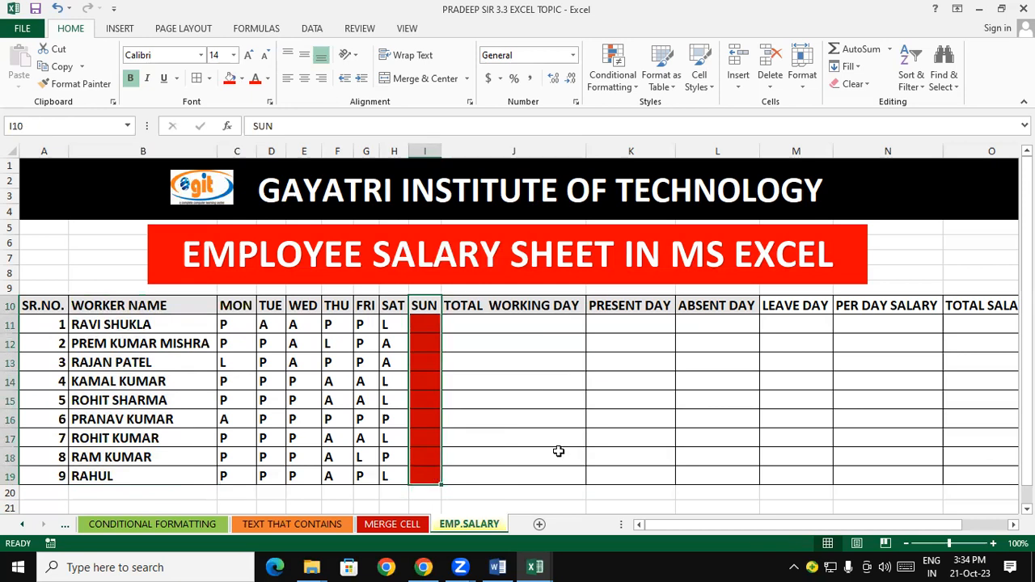
click(428, 328)
drag(428, 328, 415, 480)
click(558, 433)
drag(429, 323, 426, 495)
click(551, 435)
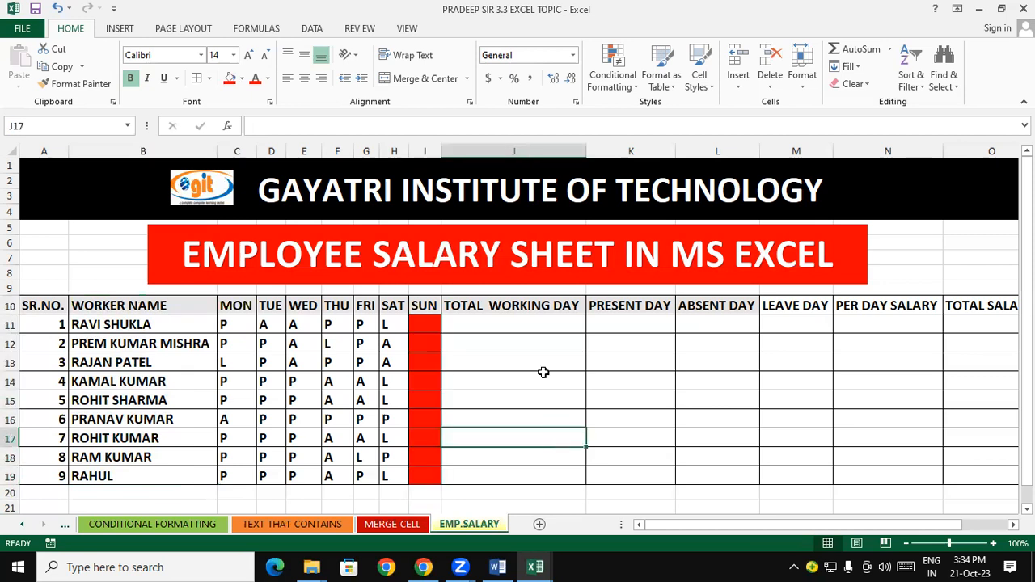
- Enter =COUNTA(C11:H11) in J11 to count the first worker's total working days
click(545, 318)
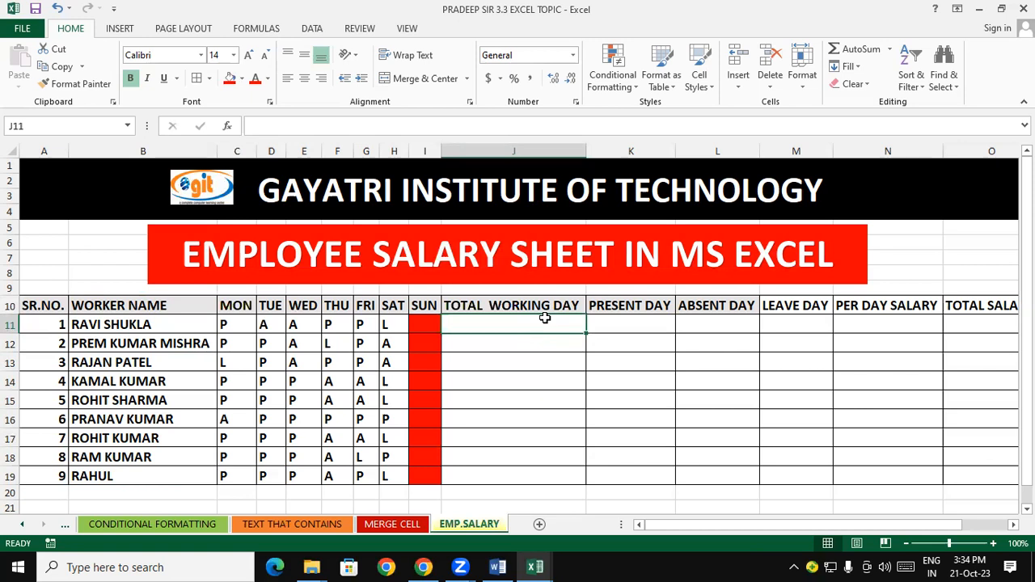
text(=)
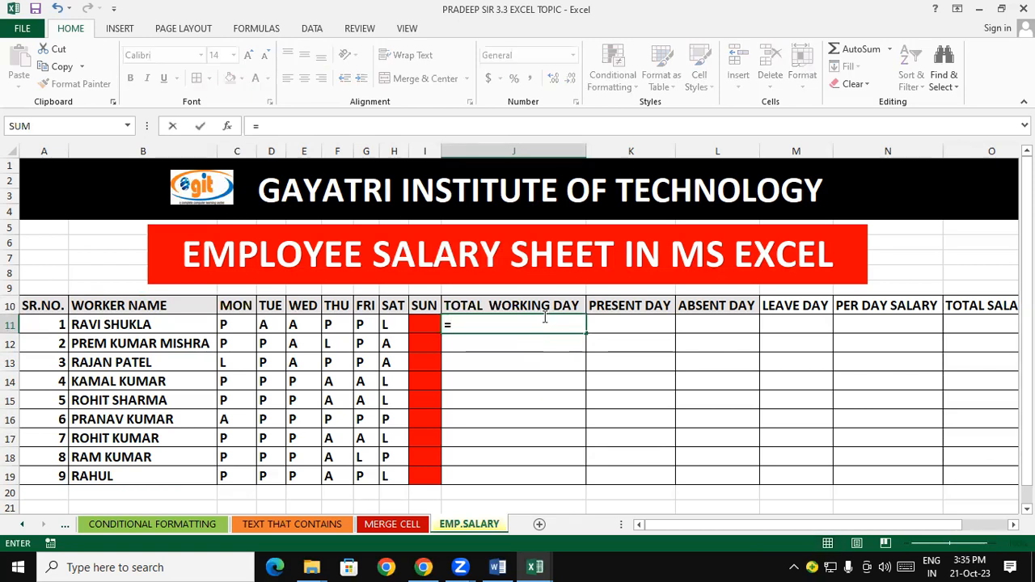
text(COUNTA)
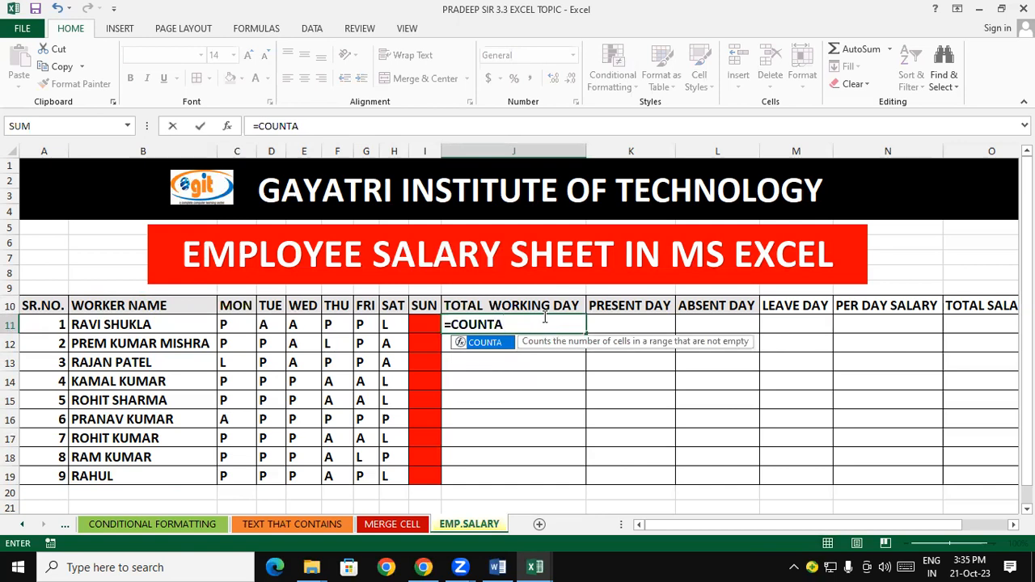
text(()
drag(236, 327, 365, 325)
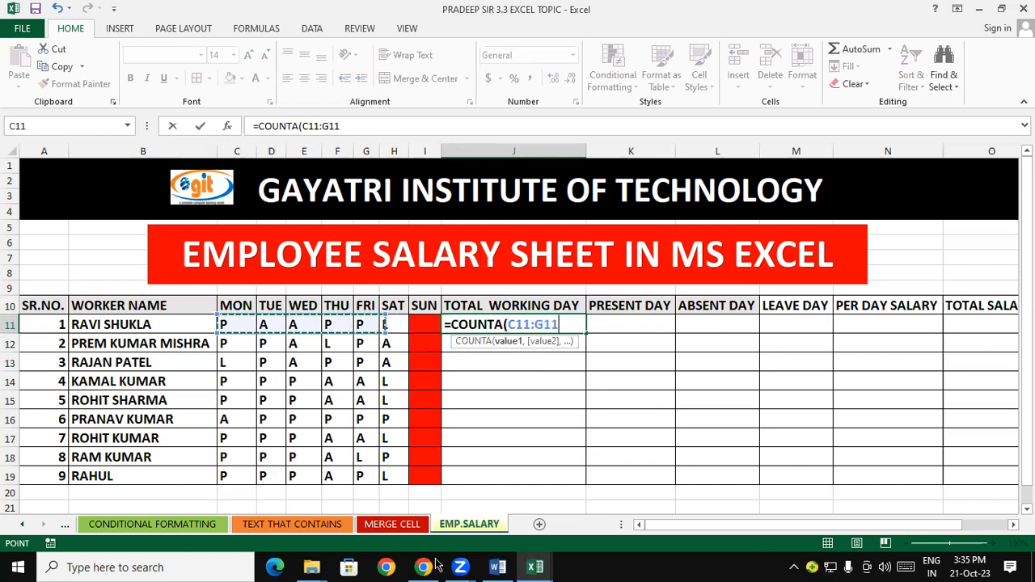
drag(240, 325, 387, 324)
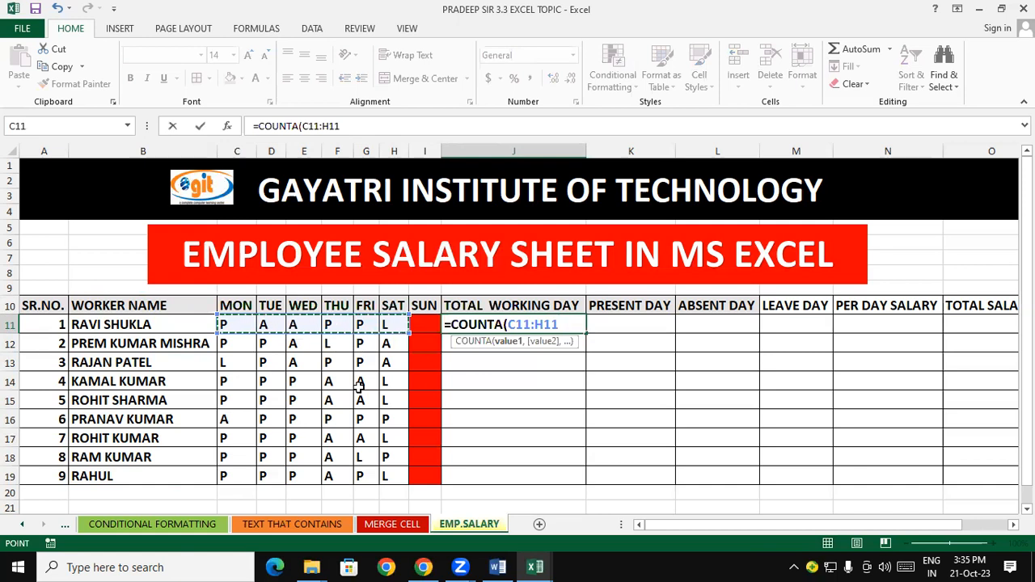
text())
key(ctrl+Return)
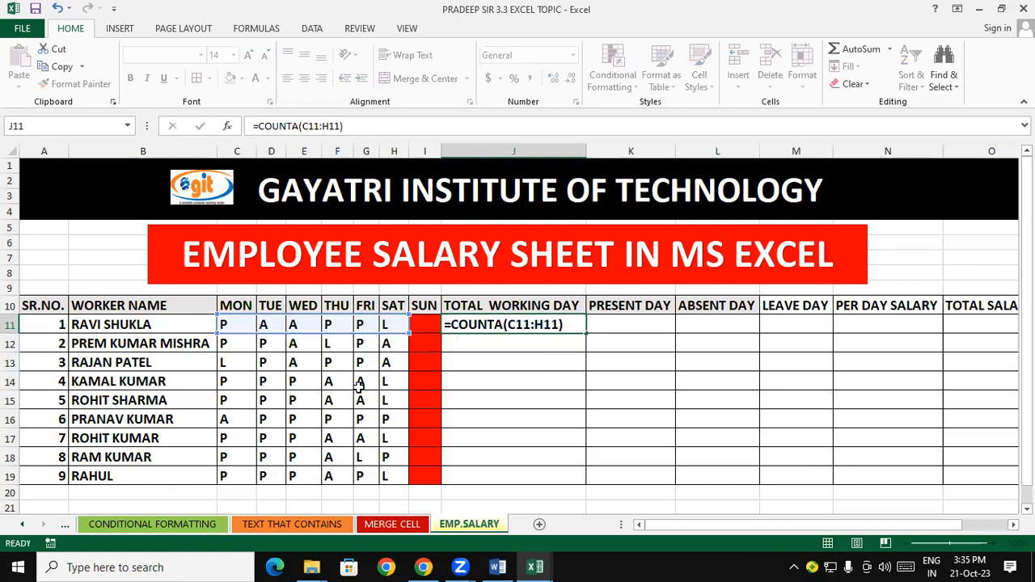
key(Return)
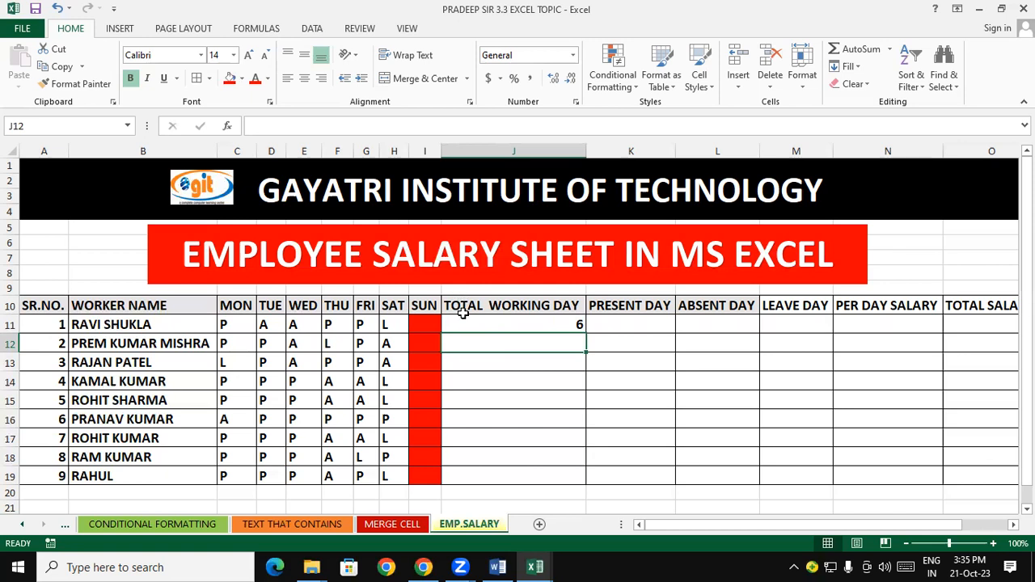
- Fill the COUNTA formula from J11 down the Total Working Day column to J19
click(515, 361)
click(542, 328)
click(535, 361)
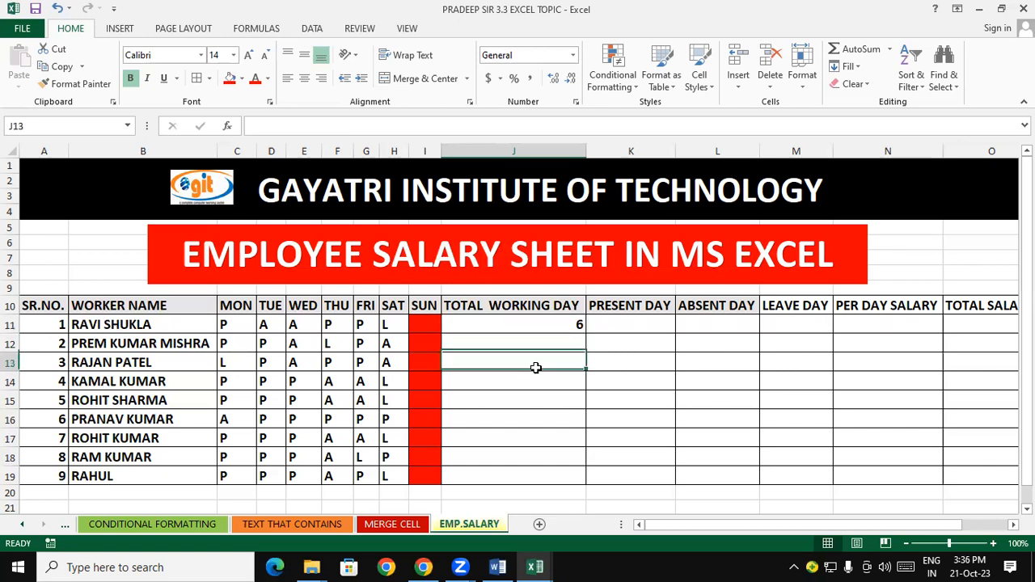
click(534, 328)
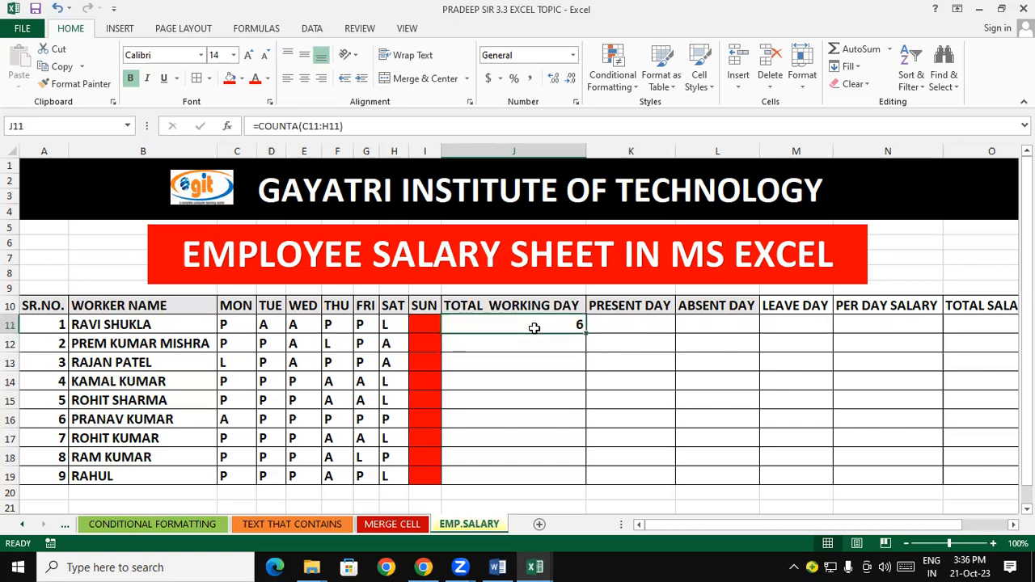
double_click(584, 332)
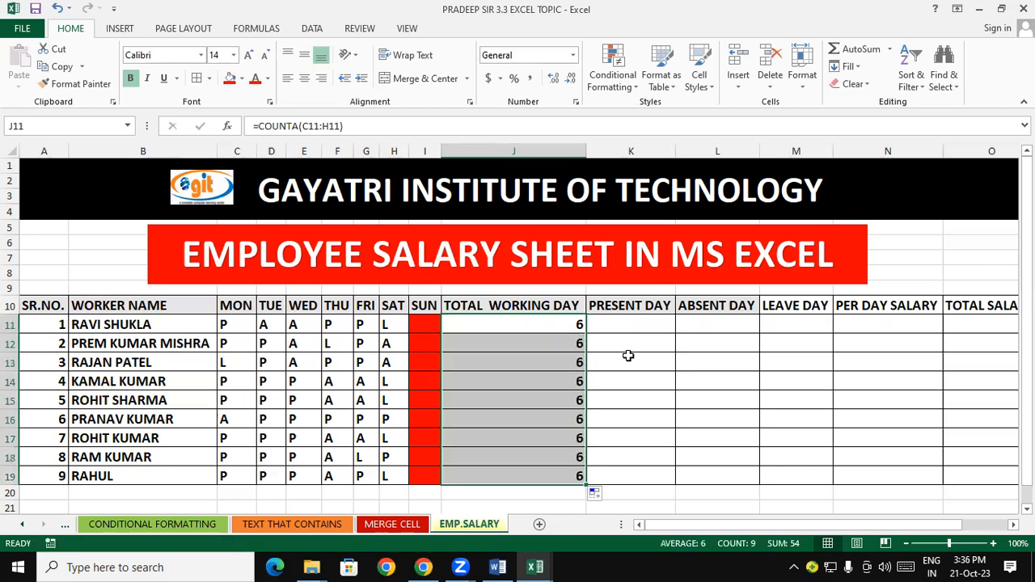
click(629, 356)
- Centre the Total Working Day values in J11:J19 horizontally
drag(527, 322, 542, 475)
drag(535, 382, 542, 457)
click(304, 77)
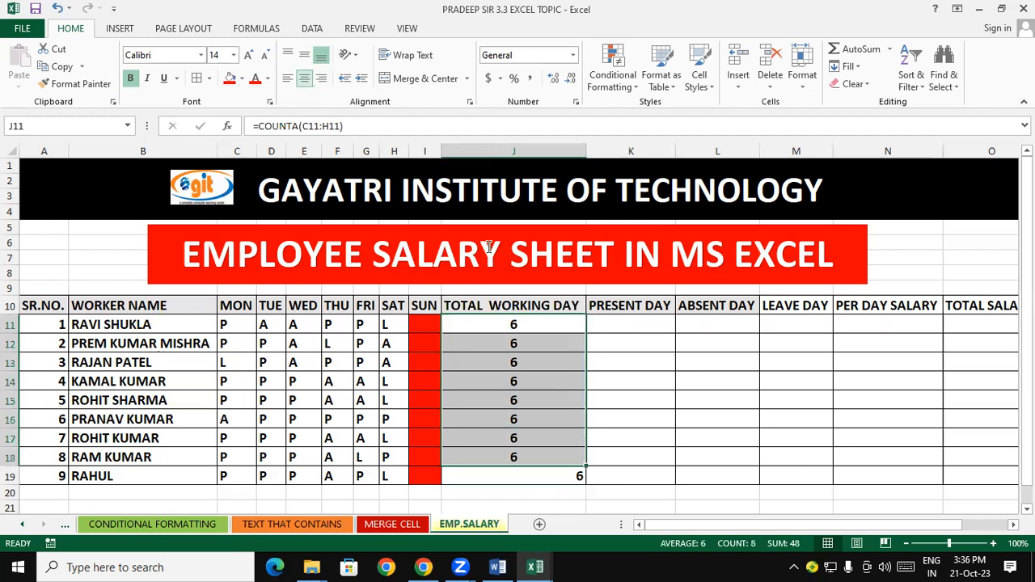
click(545, 477)
click(304, 78)
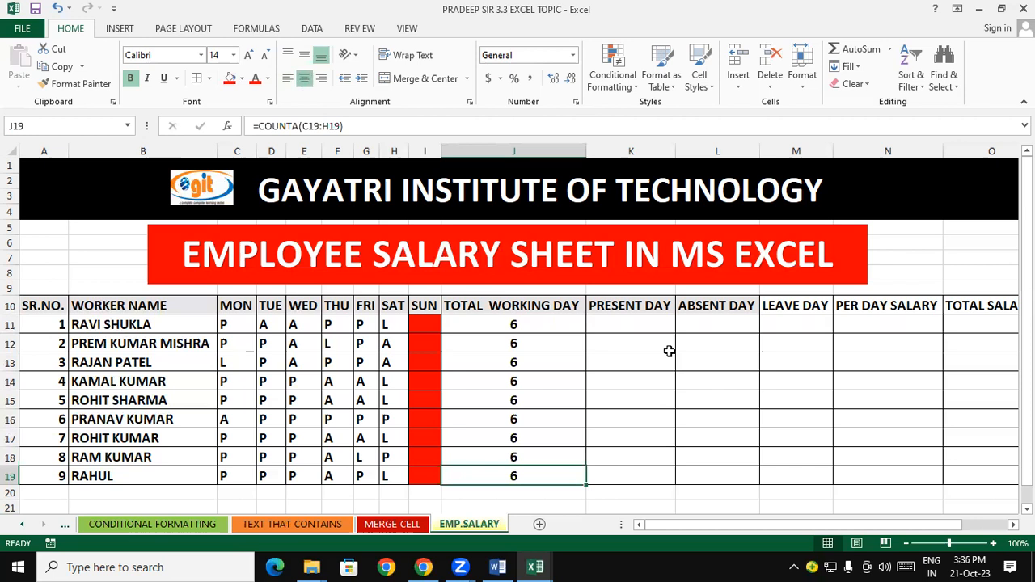
- Examine the first worker's Monday to Saturday attendance codes in row 11 alongside the empty Present Day column
click(651, 323)
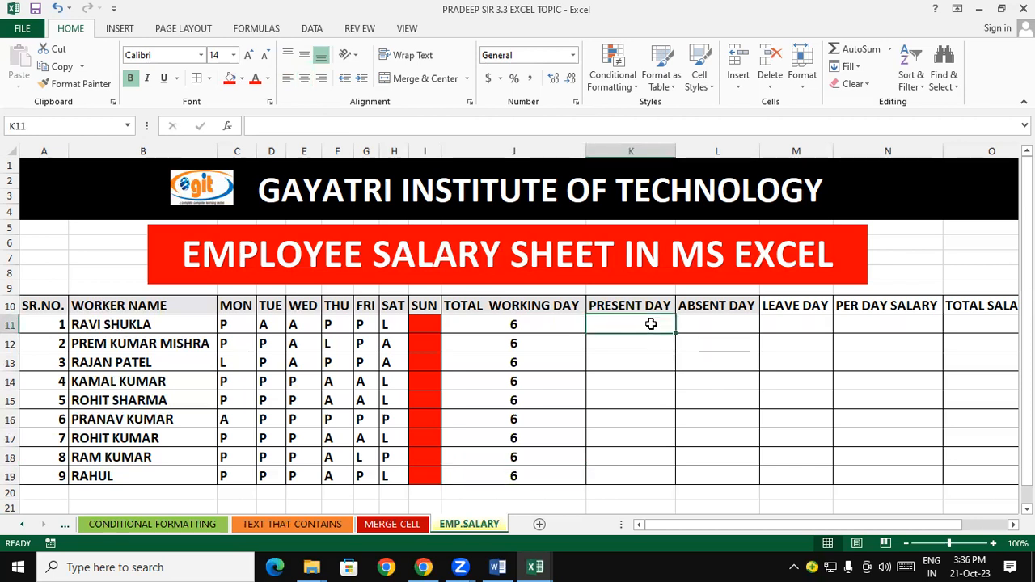
click(668, 401)
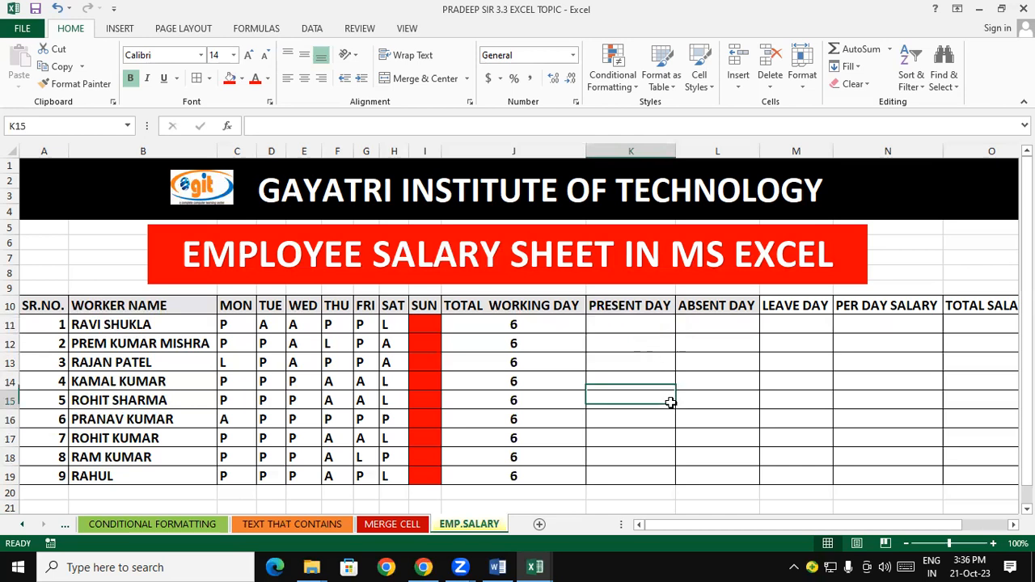
click(172, 323)
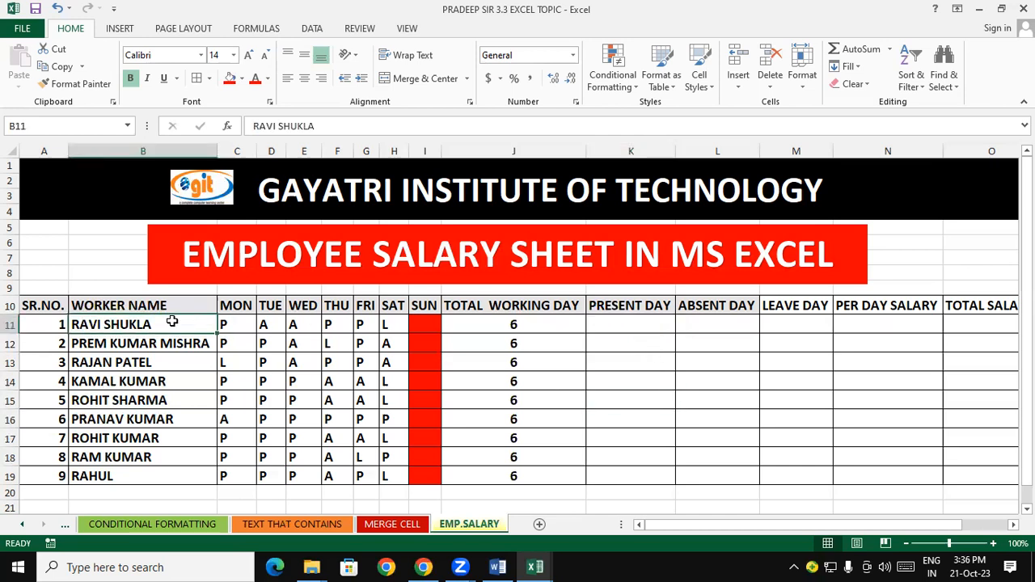
drag(242, 324, 343, 319)
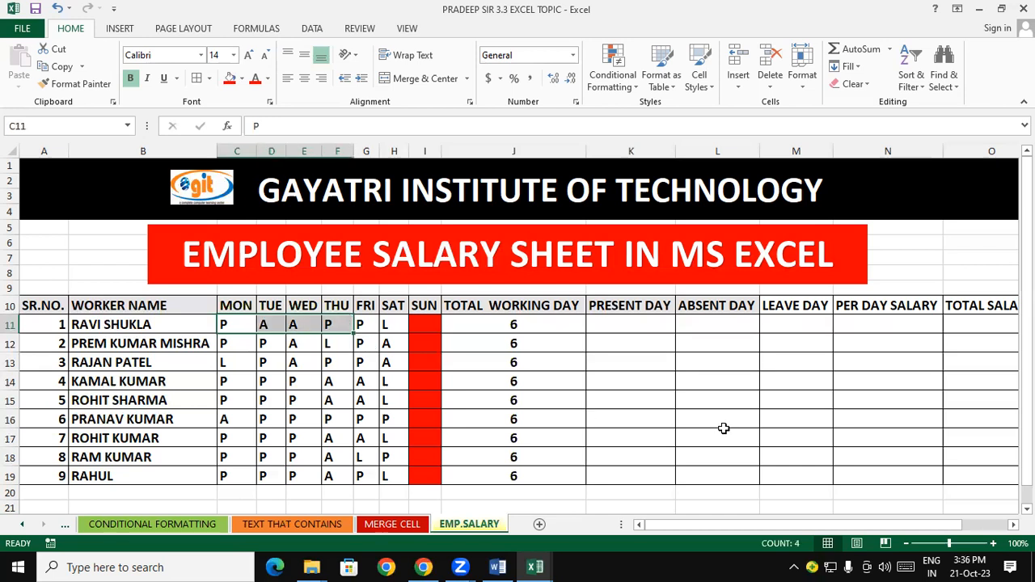
click(724, 428)
click(621, 324)
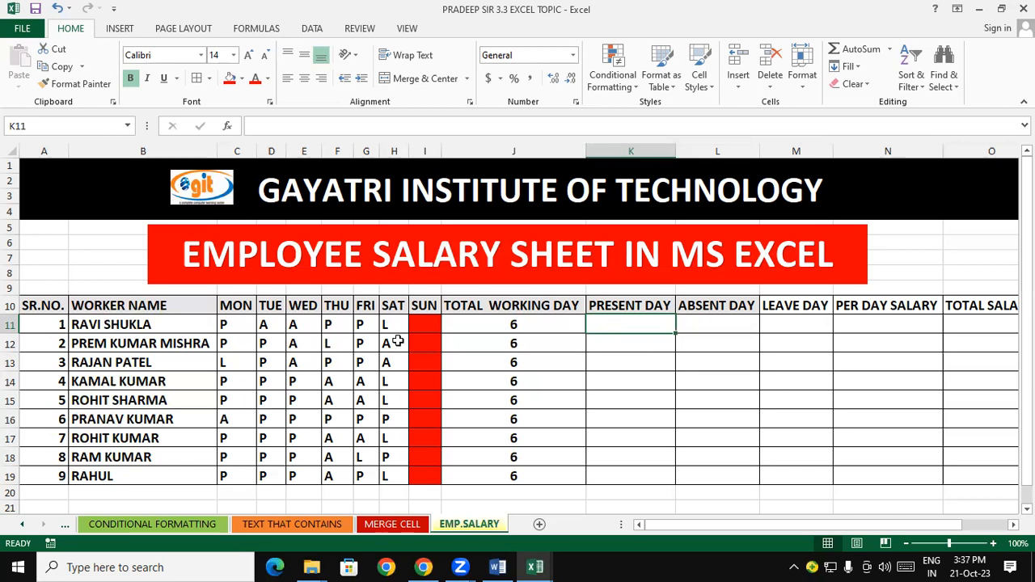
drag(227, 328, 275, 313)
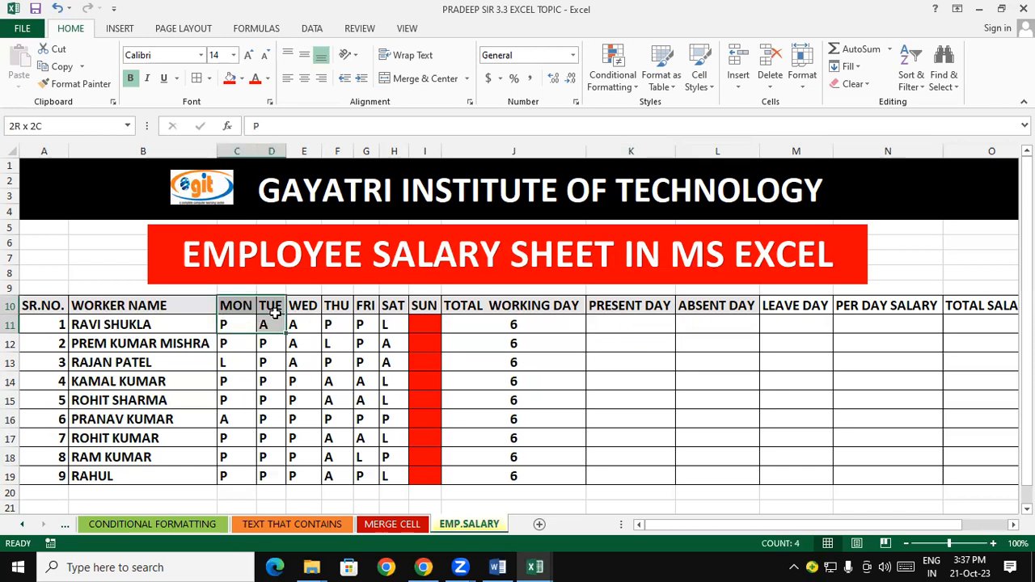
drag(86, 324, 239, 327)
drag(361, 324, 385, 326)
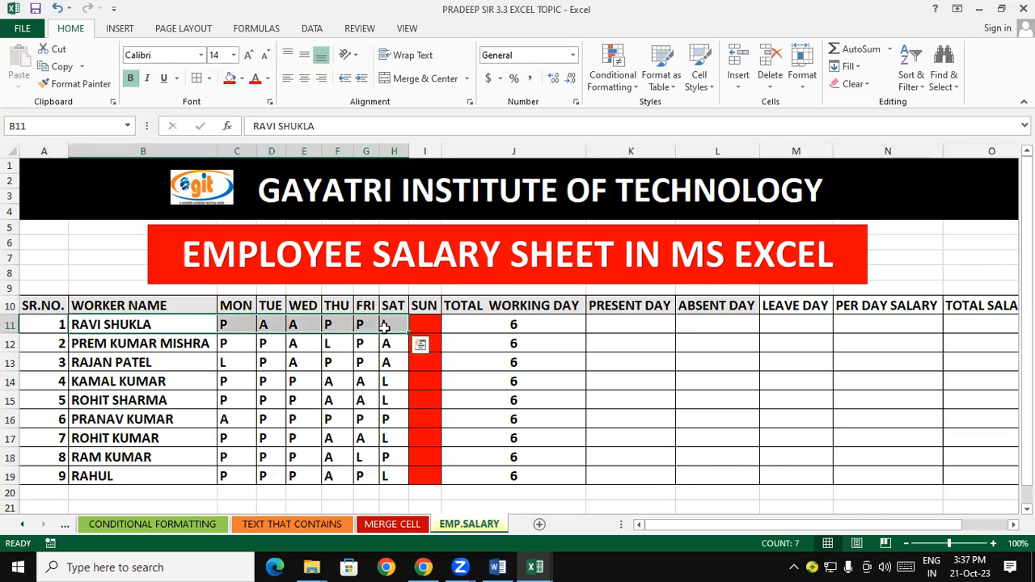
click(372, 364)
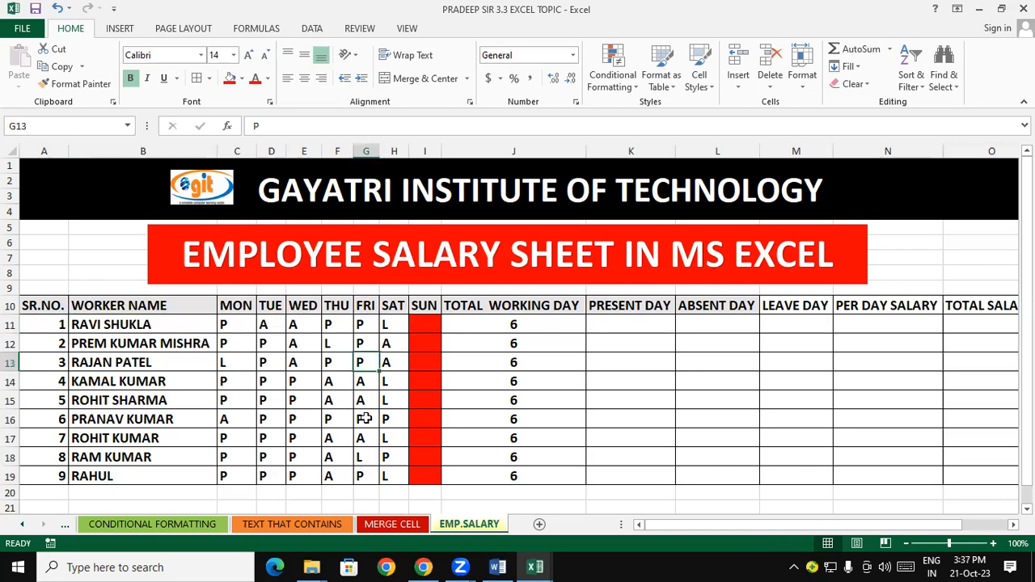
- Enter =COUNTIF(C11:H11,"P") in K11 to count the first worker's present days
click(653, 322)
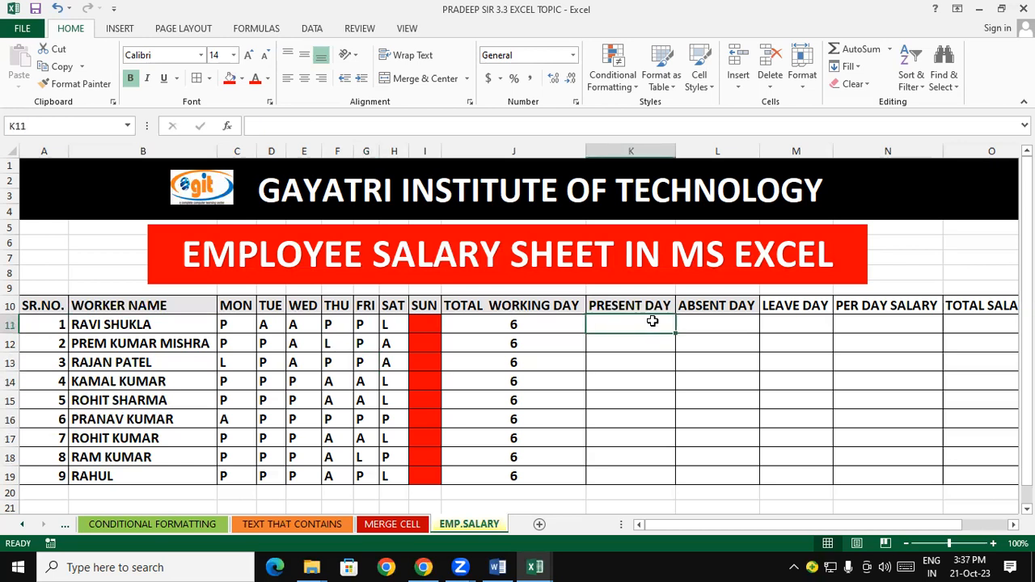
text(=)
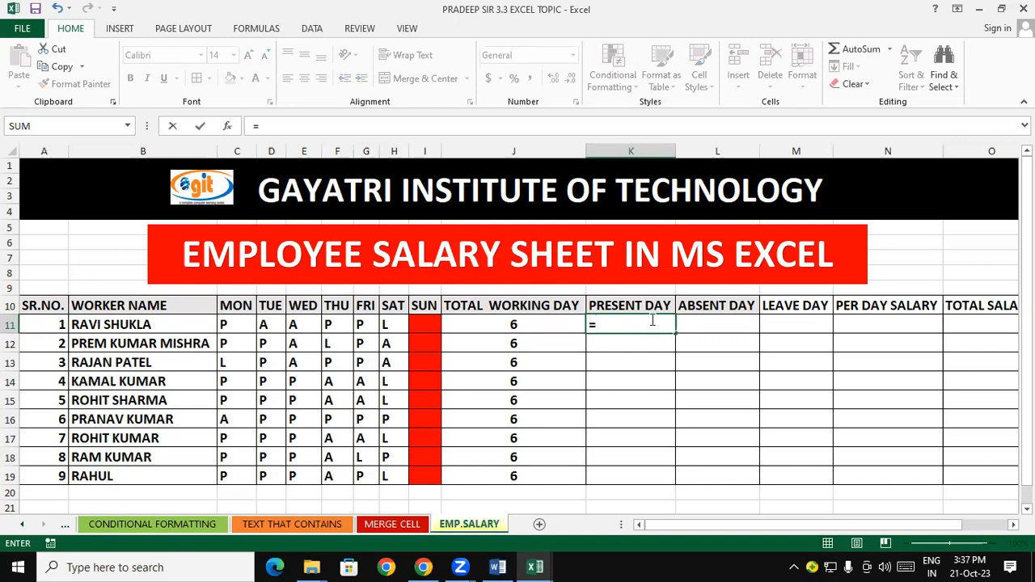
text(COUNTIF)
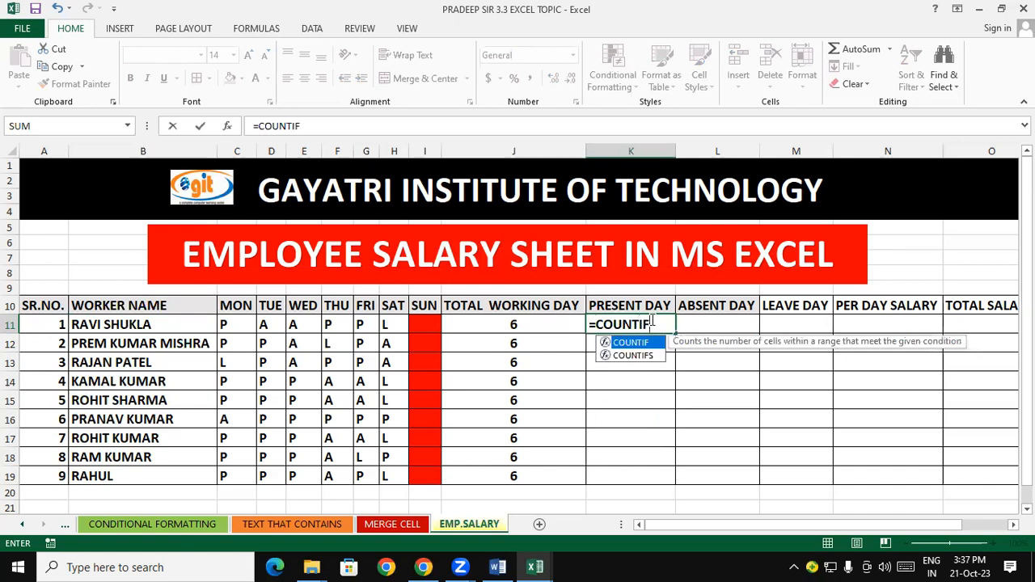
text(()
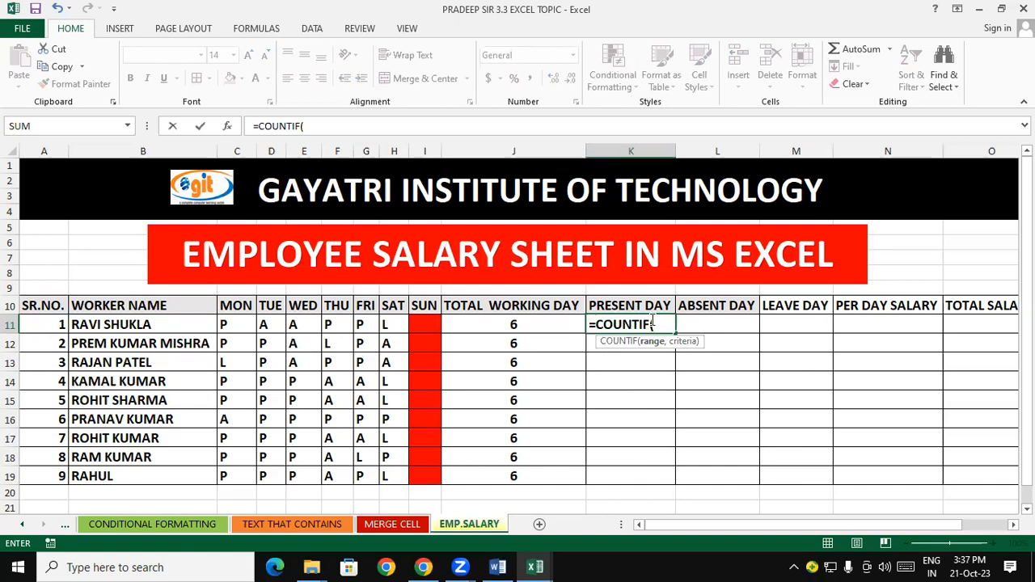
drag(240, 325, 387, 325)
text(,"P)
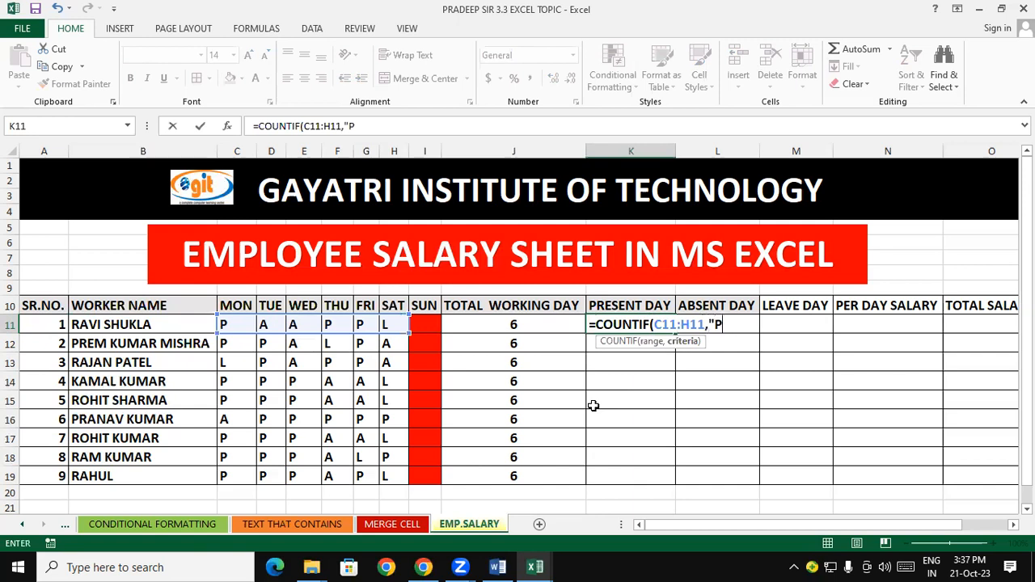
text(")
text())
key(Return)
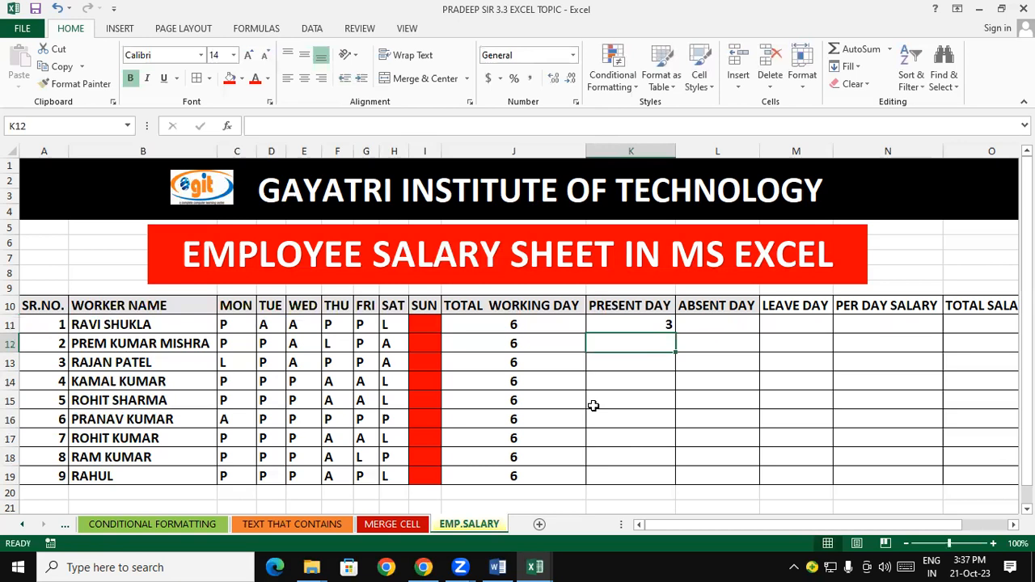
- Fill the COUNTIF formula from K11 down to K19 and check row 17 against its attendance codes
click(610, 328)
double_click(674, 333)
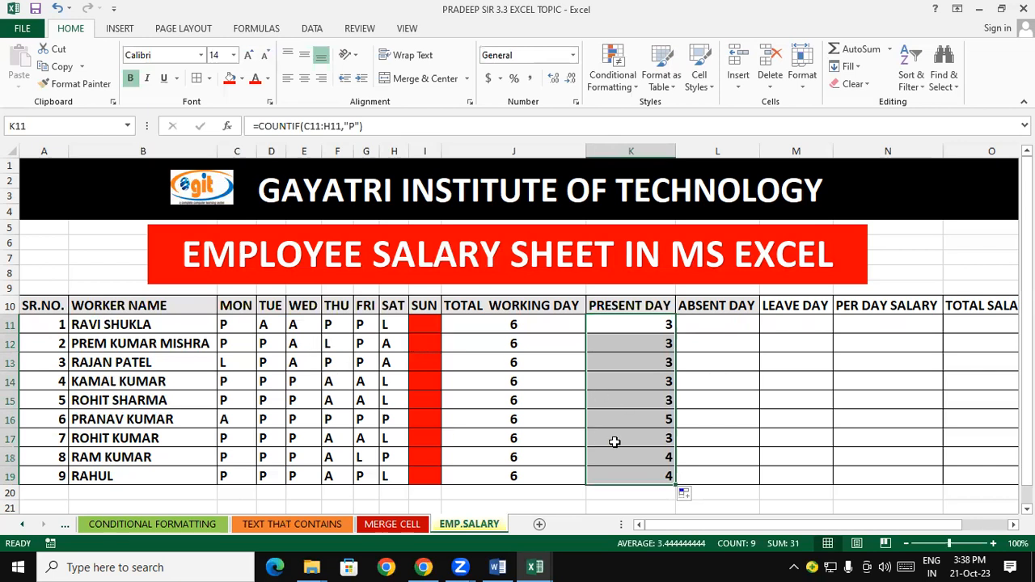
click(650, 438)
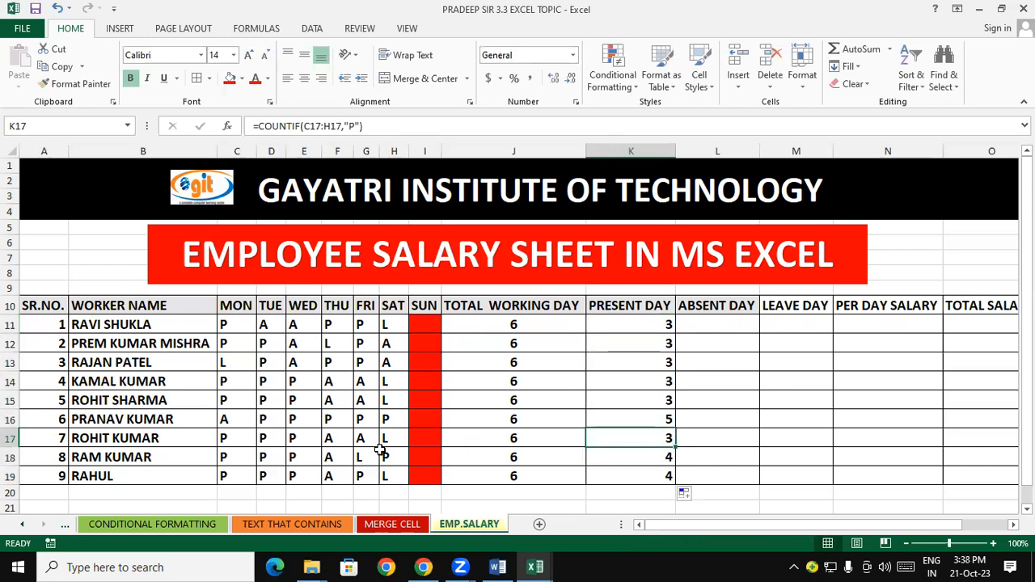
click(337, 436)
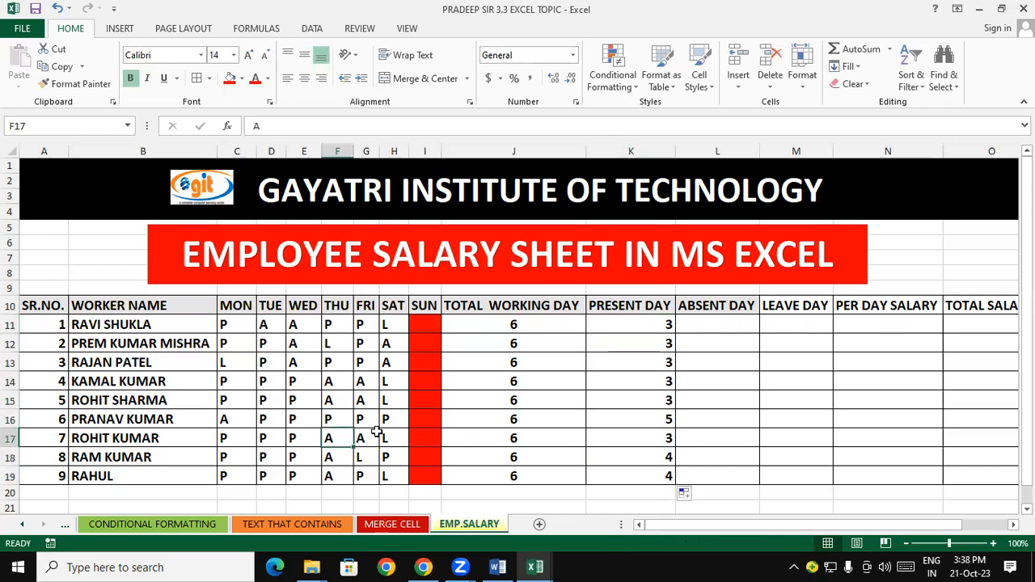
- Change the Thursday attendance codes in F17 and F14 to P, and check the Present Day and Total Working Day columns against the attendance
text(P)
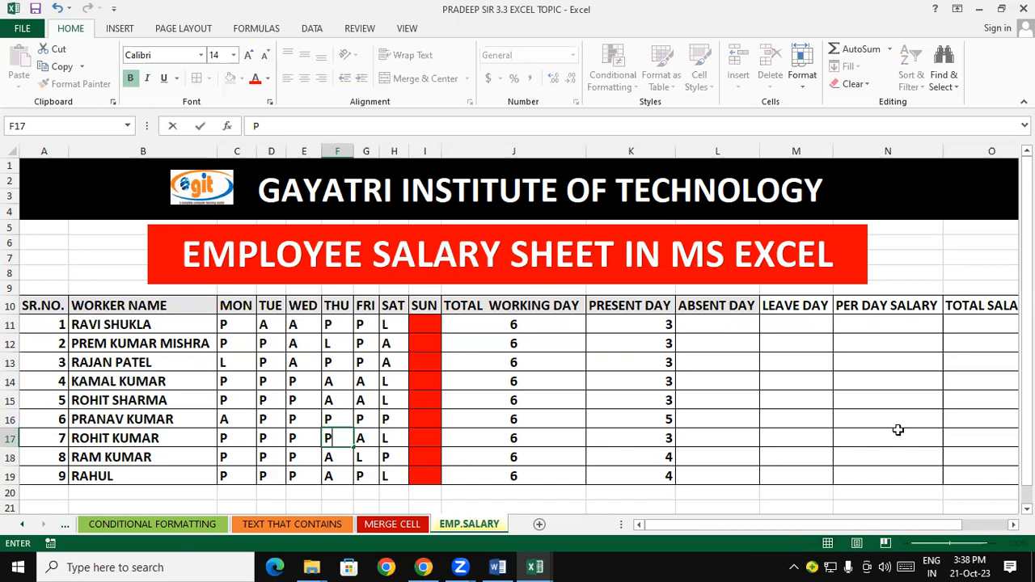
click(897, 430)
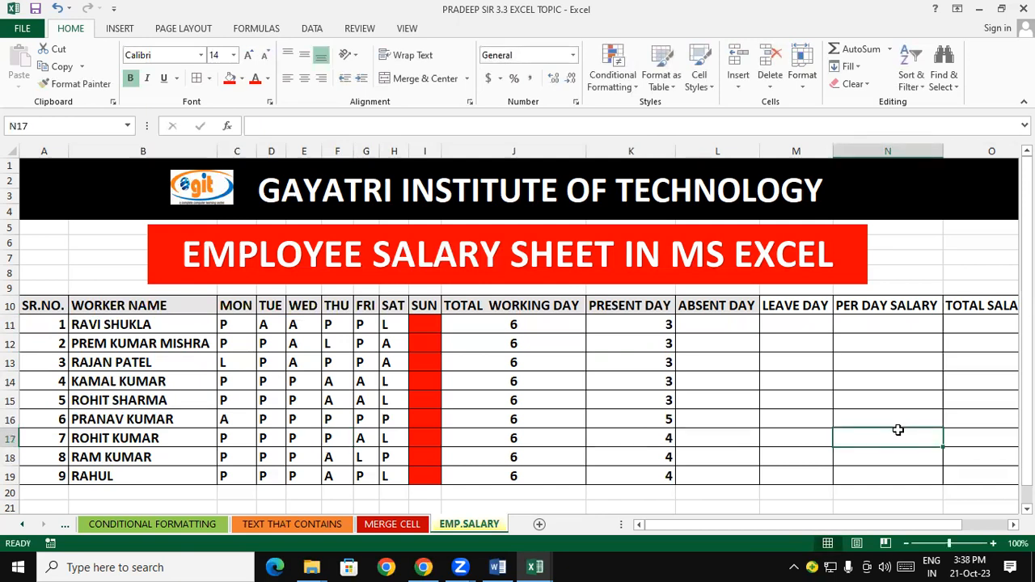
drag(662, 362, 659, 476)
click(751, 453)
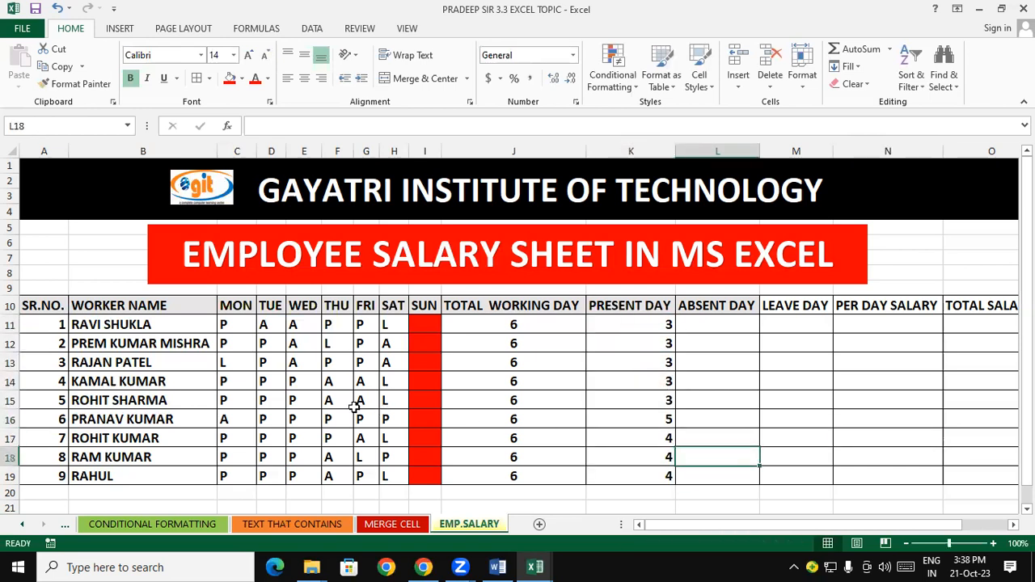
click(341, 382)
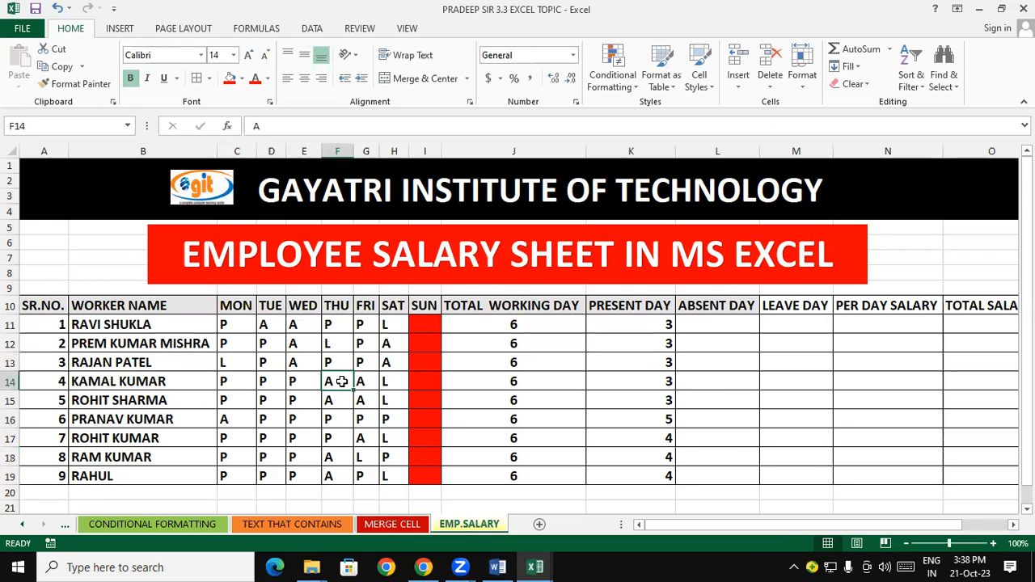
text(P)
click(889, 396)
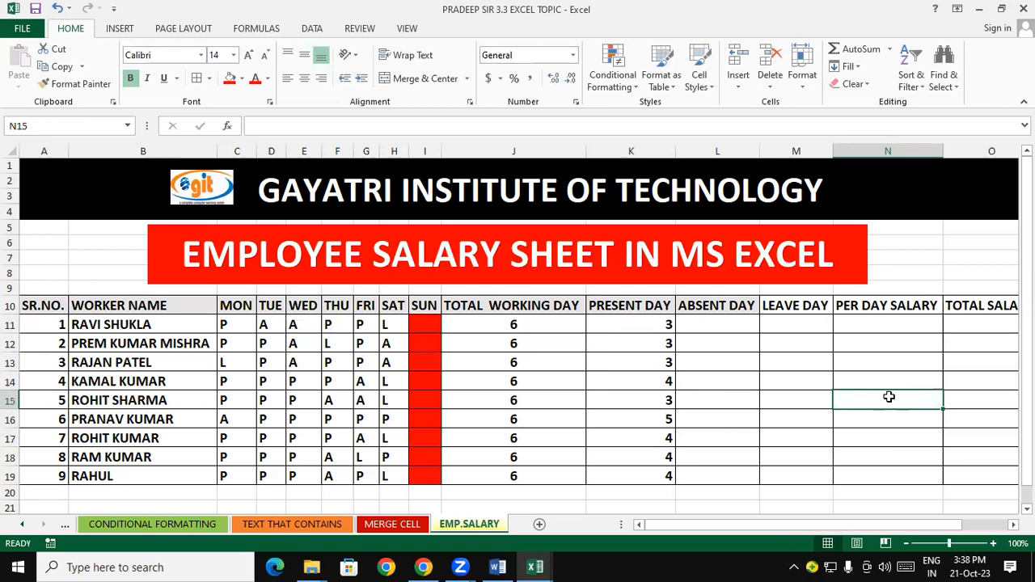
drag(271, 344, 340, 420)
drag(639, 314, 640, 477)
drag(525, 327, 534, 475)
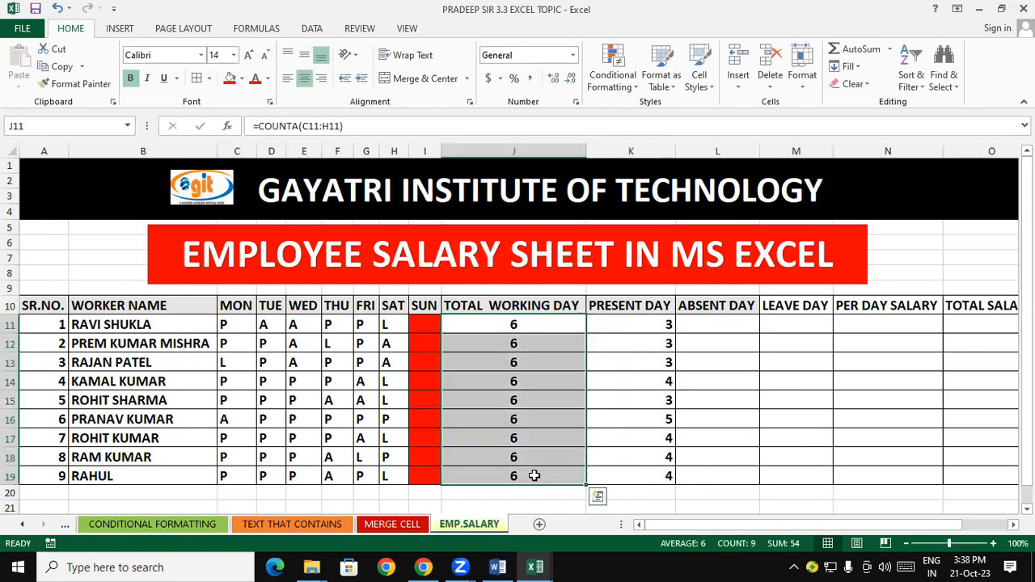
drag(361, 309, 388, 324)
click(761, 383)
- Enter =COUNTIF(C11:H11,"A") in L11 to count the first worker's absent days
click(733, 316)
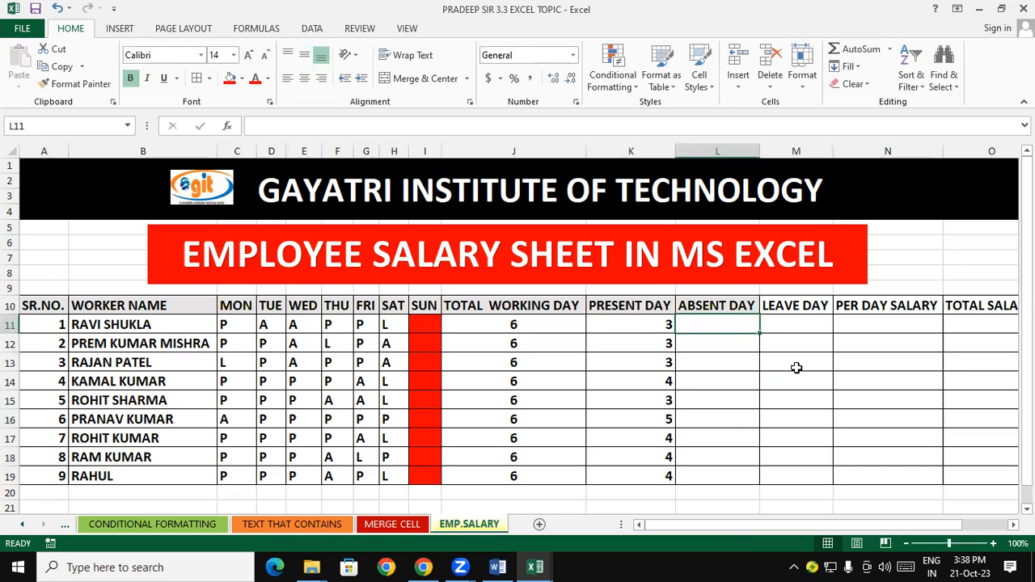
text(=)
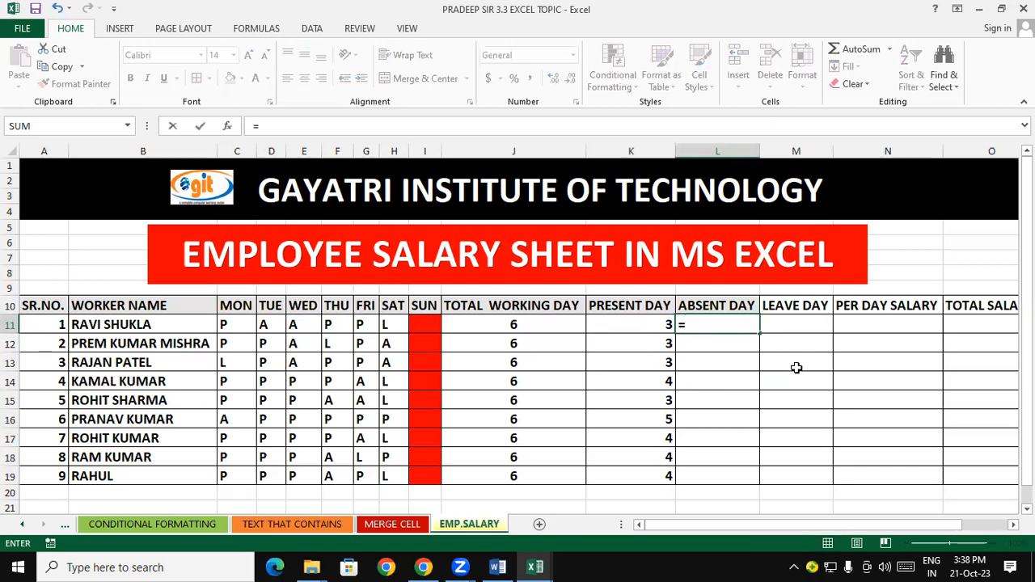
text(C)
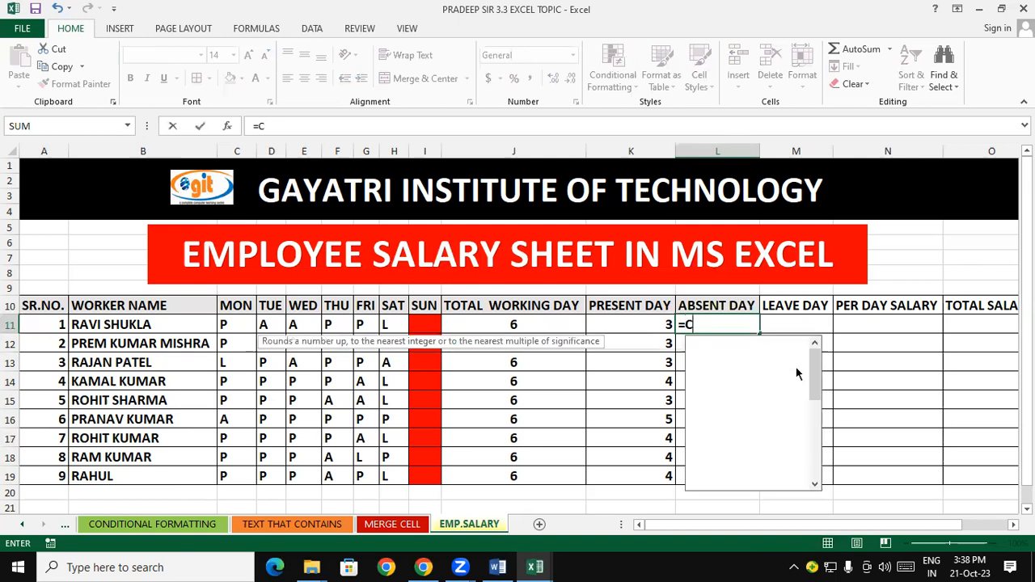
text(OUNTIF()
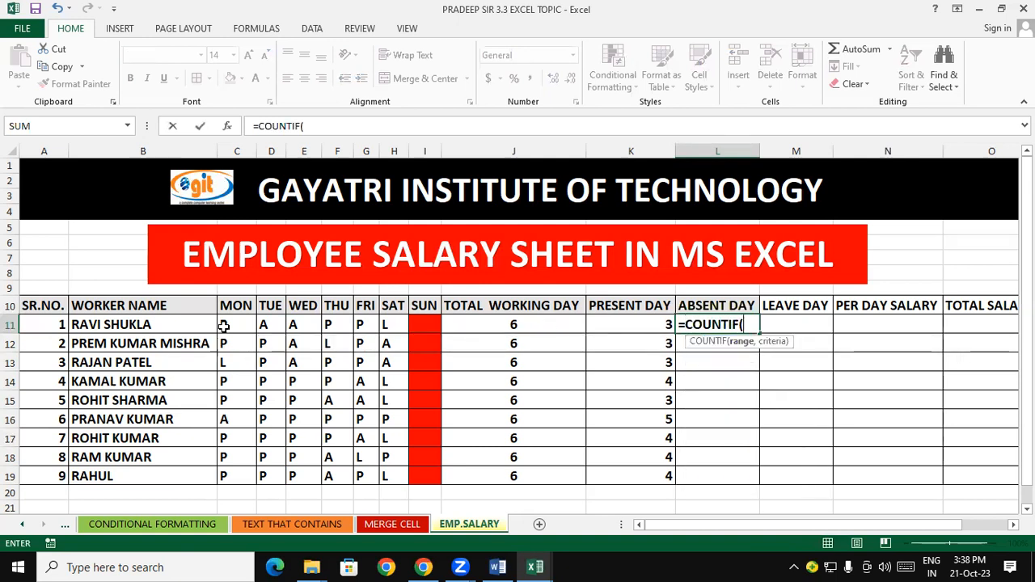
drag(223, 324, 382, 342)
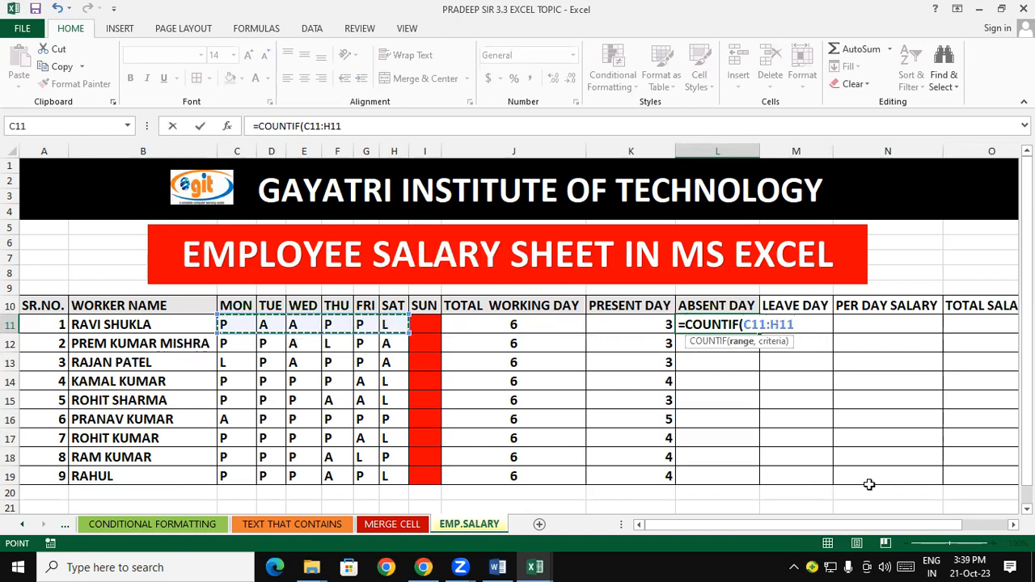
text(,"A")
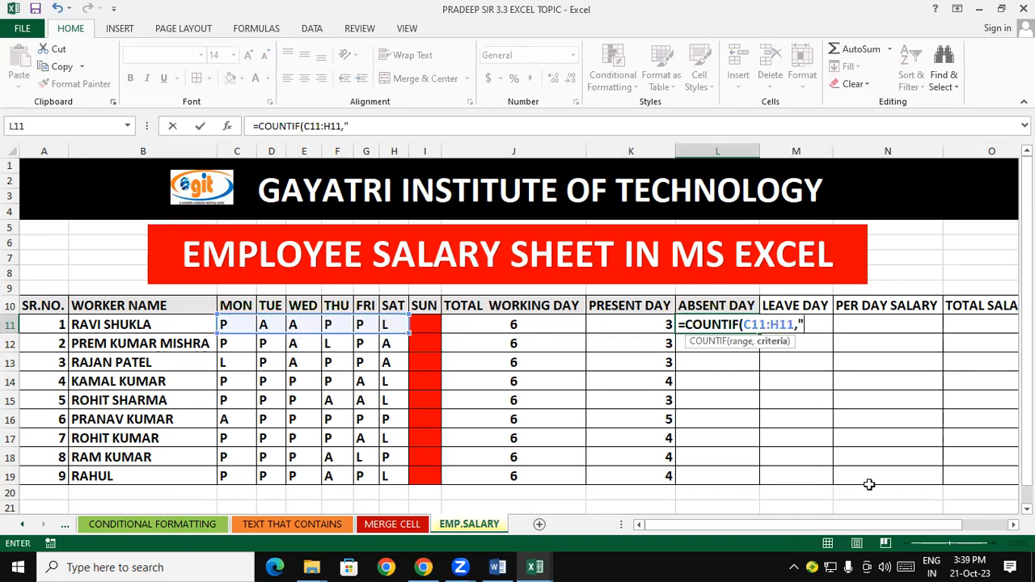
text())
key(Return)
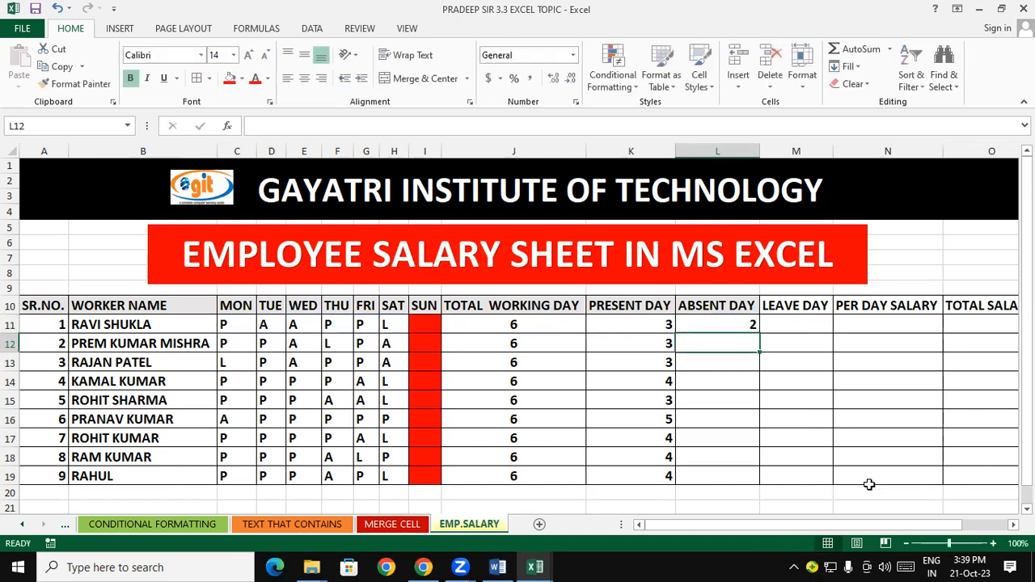
- Fill the Absent Day formula from L11 down to L19
click(751, 328)
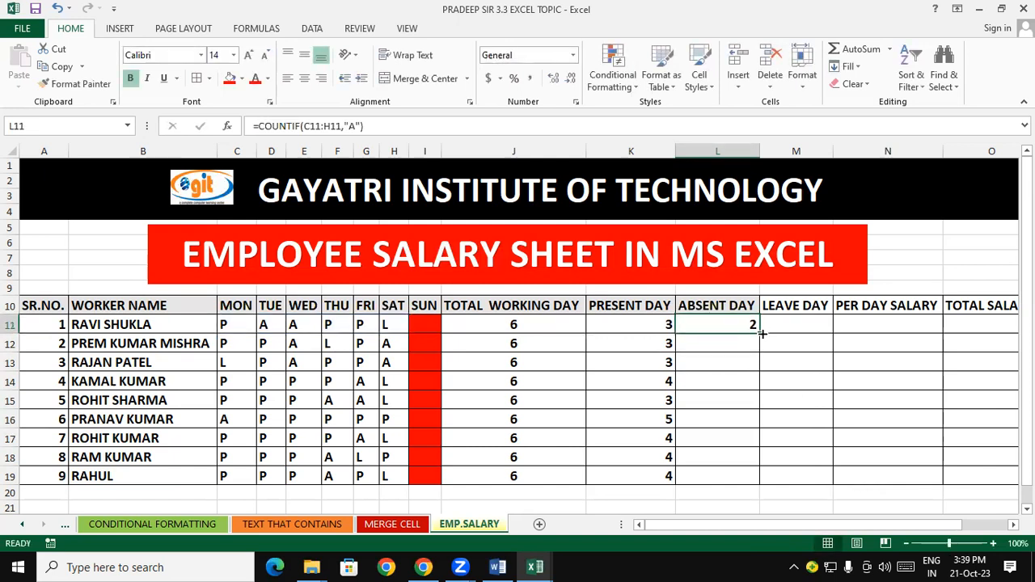
double_click(762, 333)
click(805, 365)
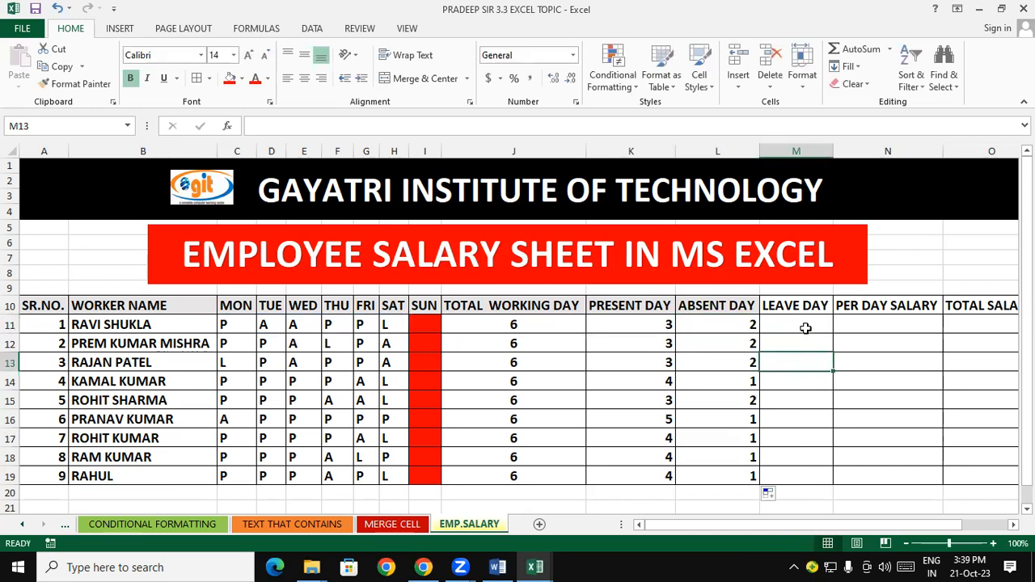
- Enter =COUNTIF(C11:H11,"L") in M11 to count the first worker's leave days
click(806, 327)
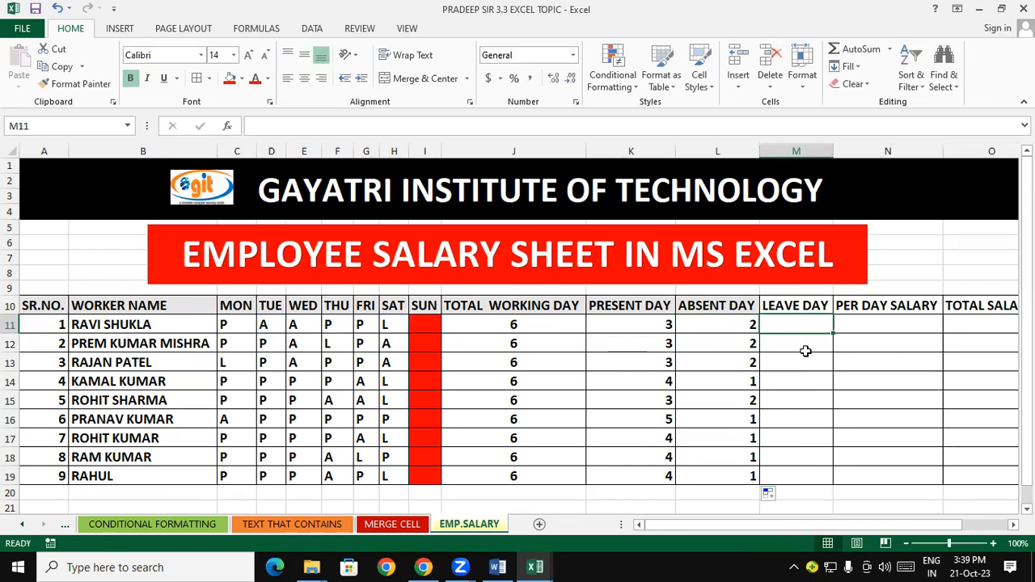
text(=COU)
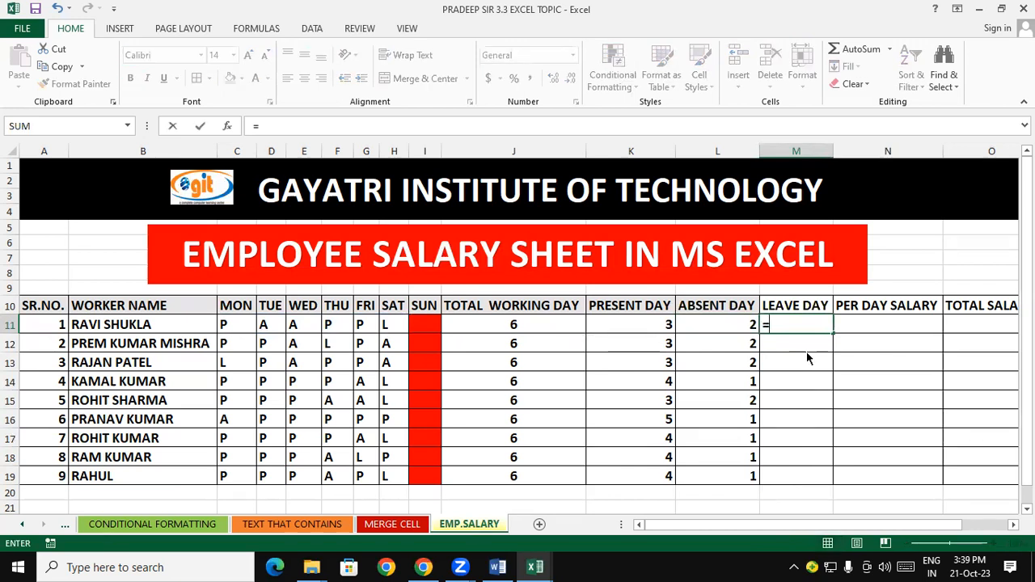
text(NT)
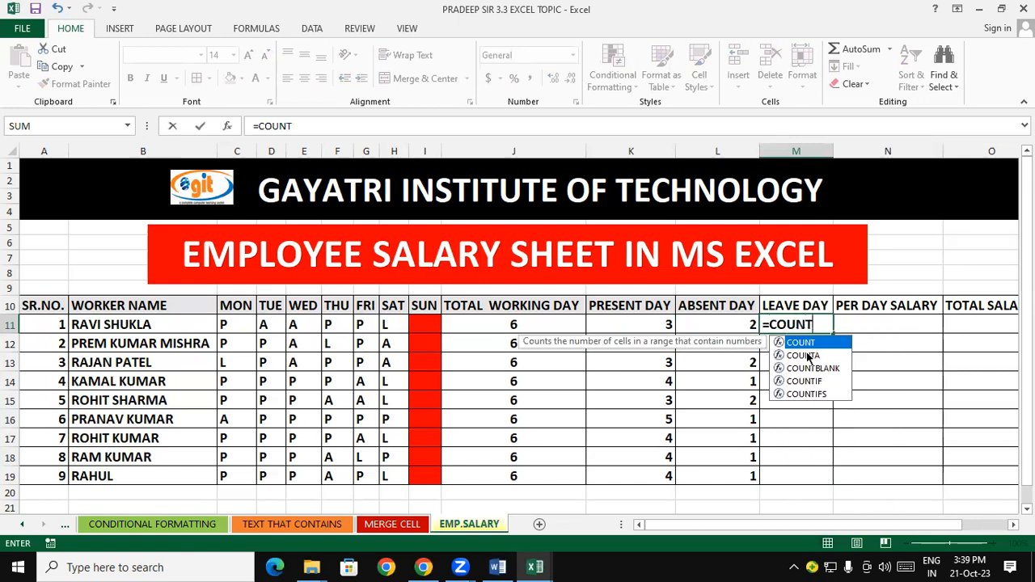
text(IF()
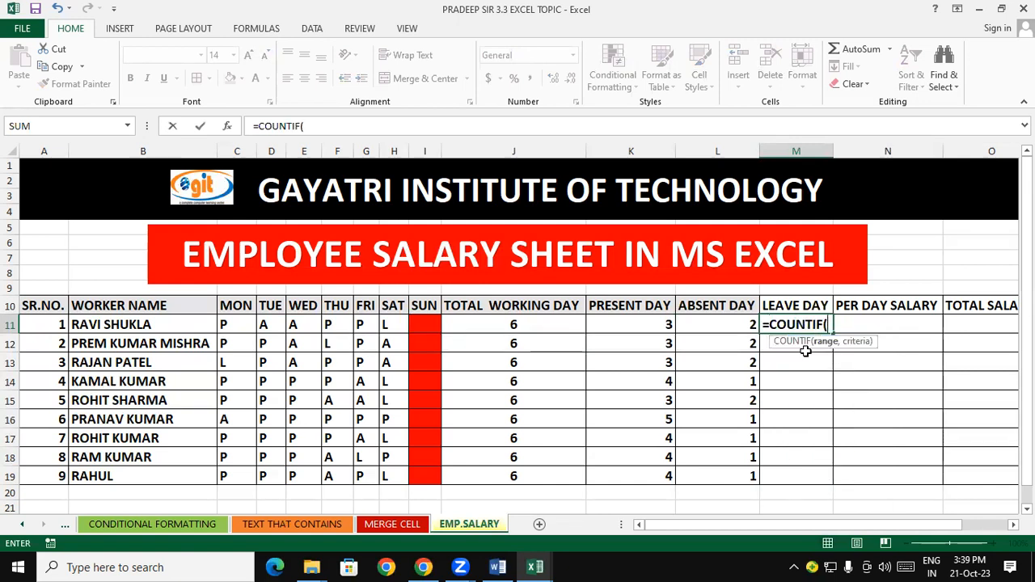
drag(247, 325, 396, 323)
text(,"L)
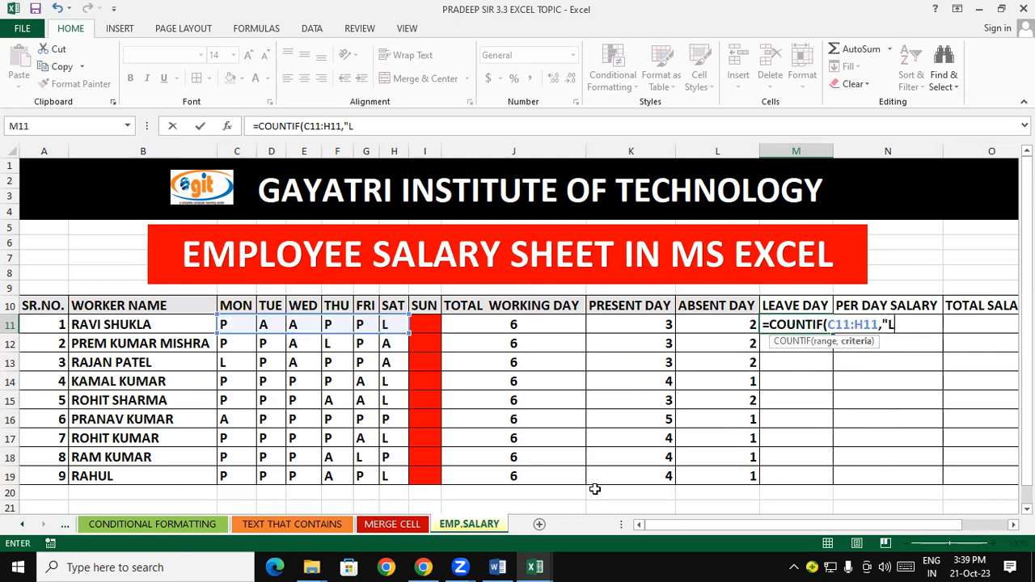
text("))
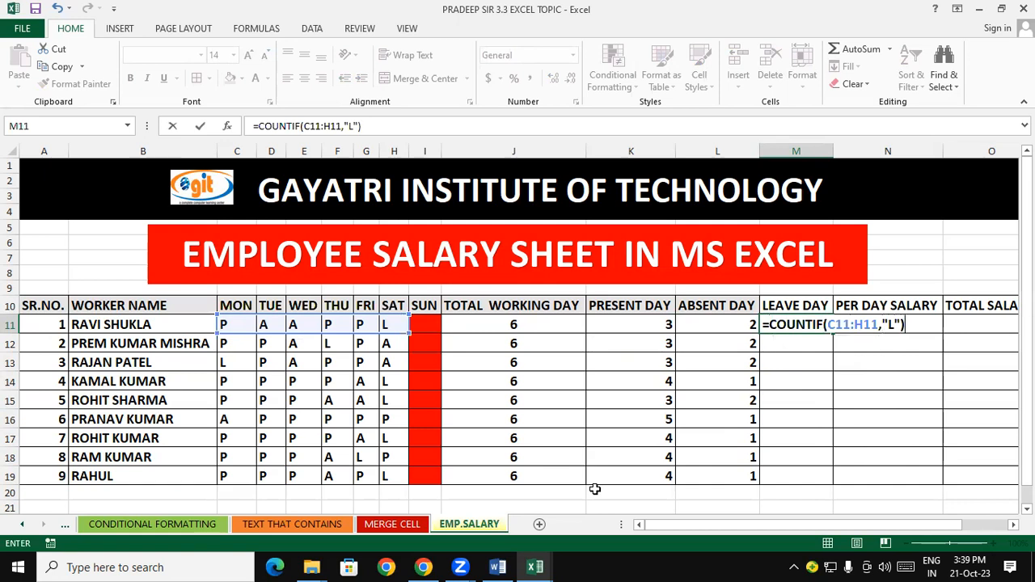
key(Return)
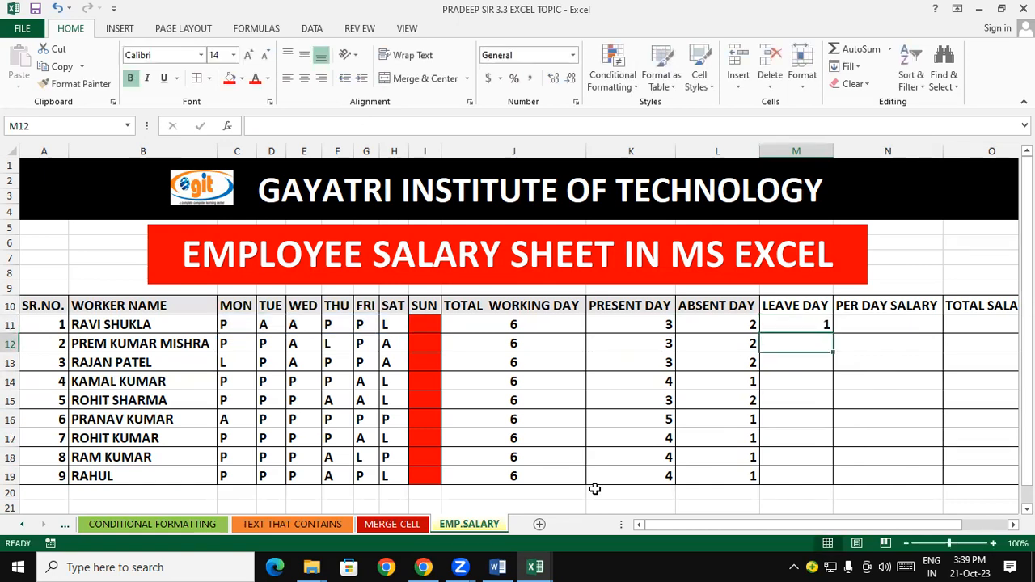
- Fill the Leave Day formula from M11 down to M19 and check row 16 against its attendance codes
click(815, 325)
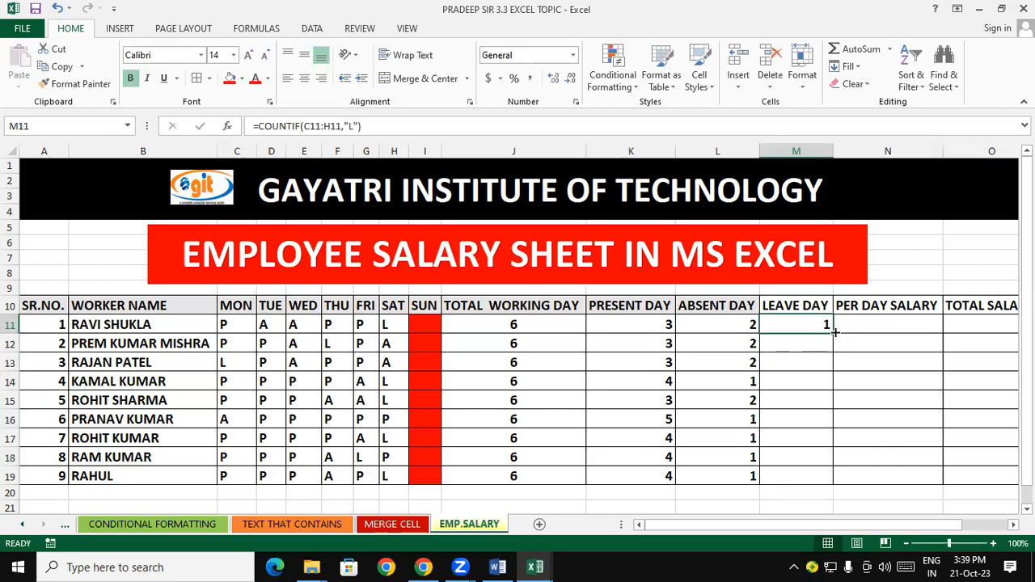
double_click(833, 334)
click(864, 330)
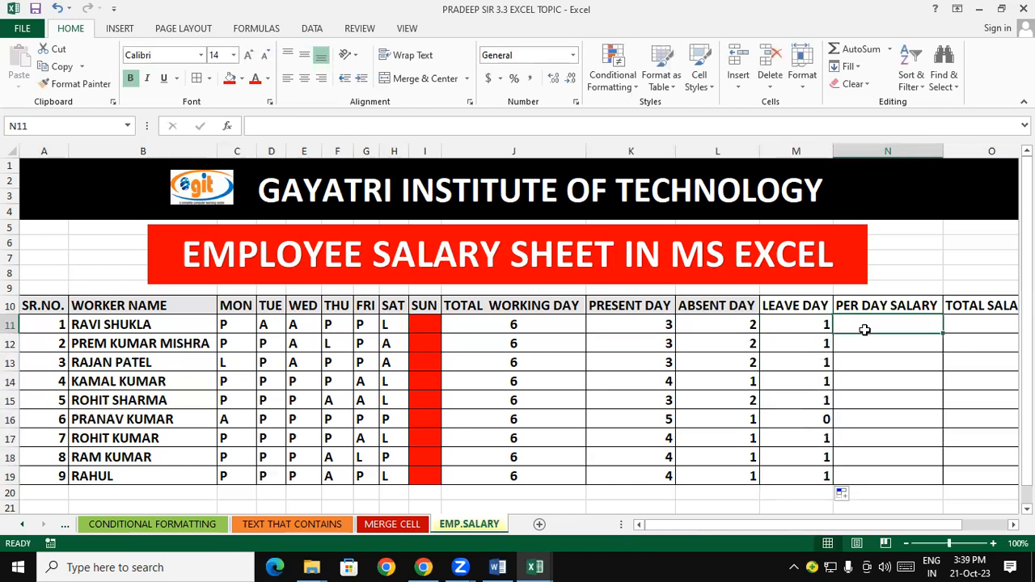
click(827, 419)
drag(646, 432, 130, 426)
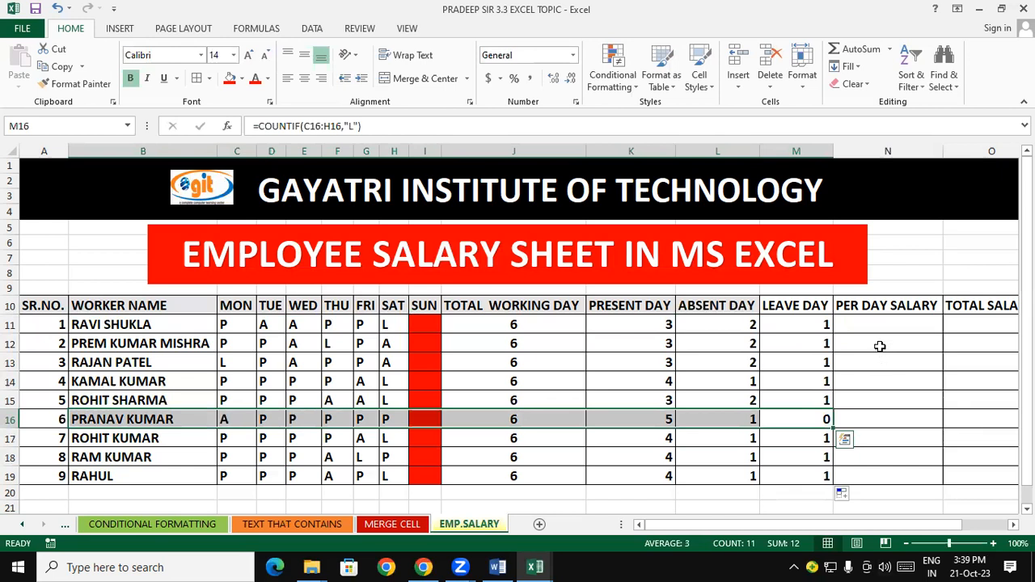
- Enter the per day salaries 600, 1000, 2000, 100 and 500 in cells N11 to N15
click(884, 320)
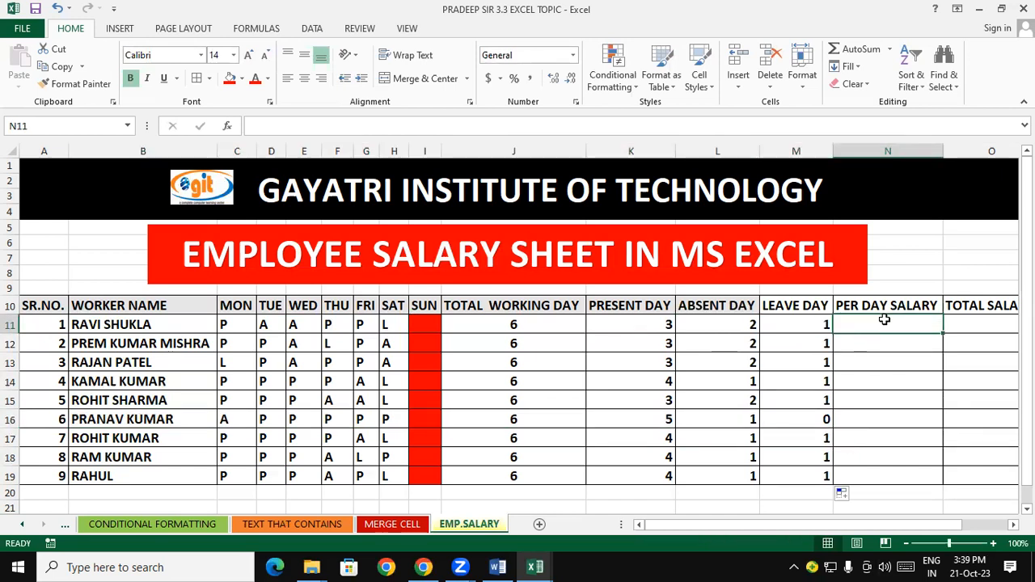
text(600)
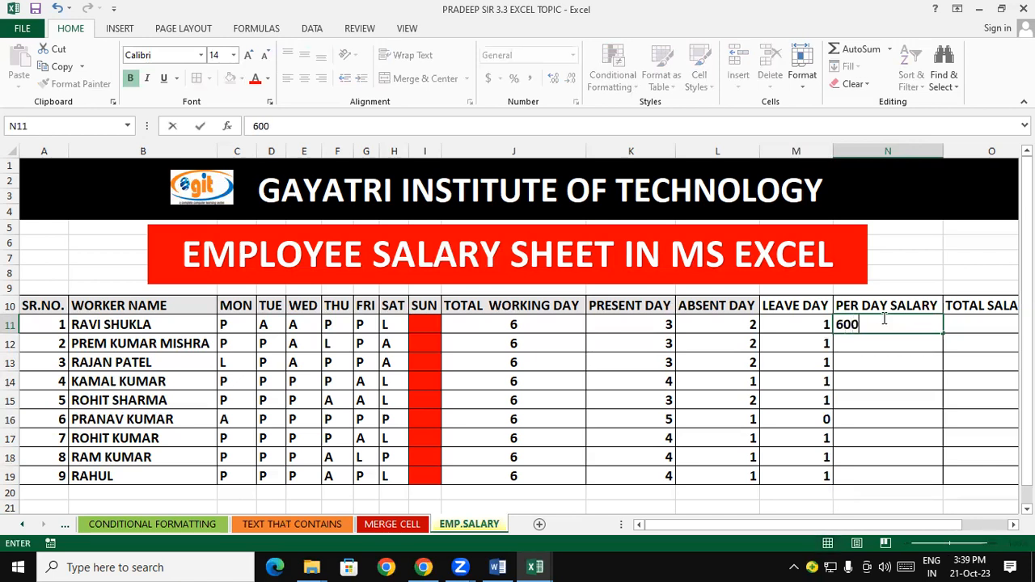
key(Return)
text(1000)
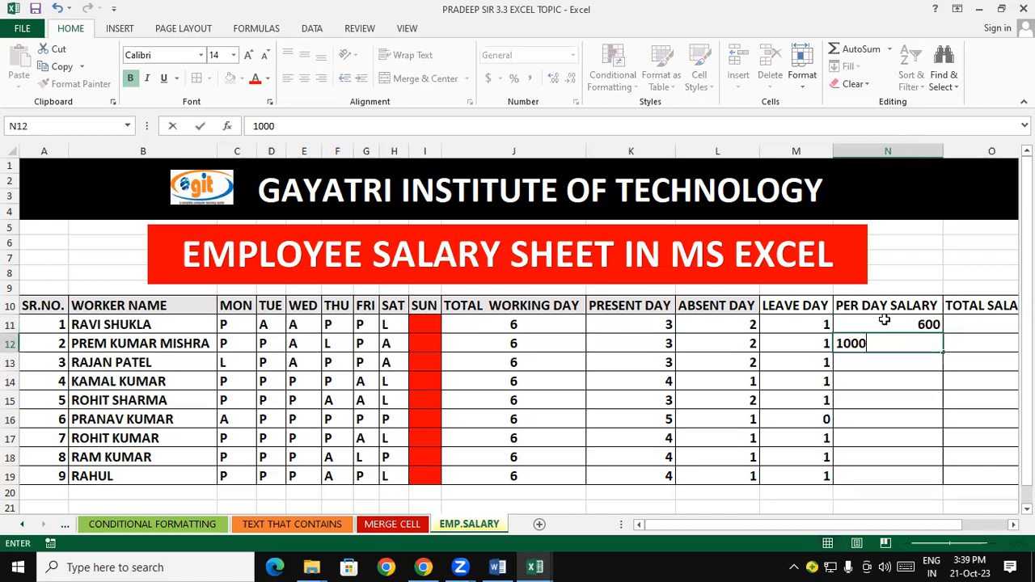
key(Return)
text(2000)
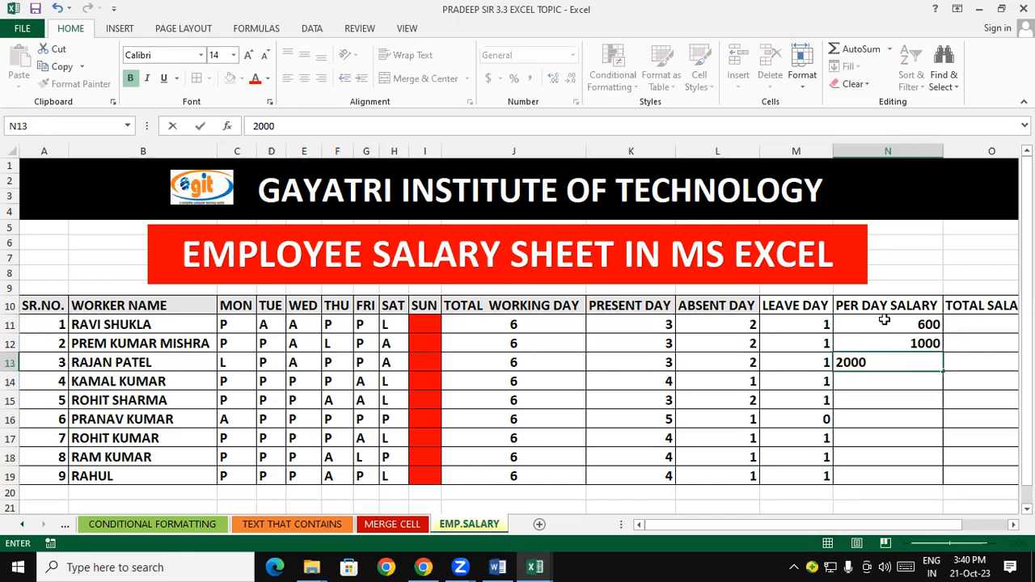
key(Return)
text(100)
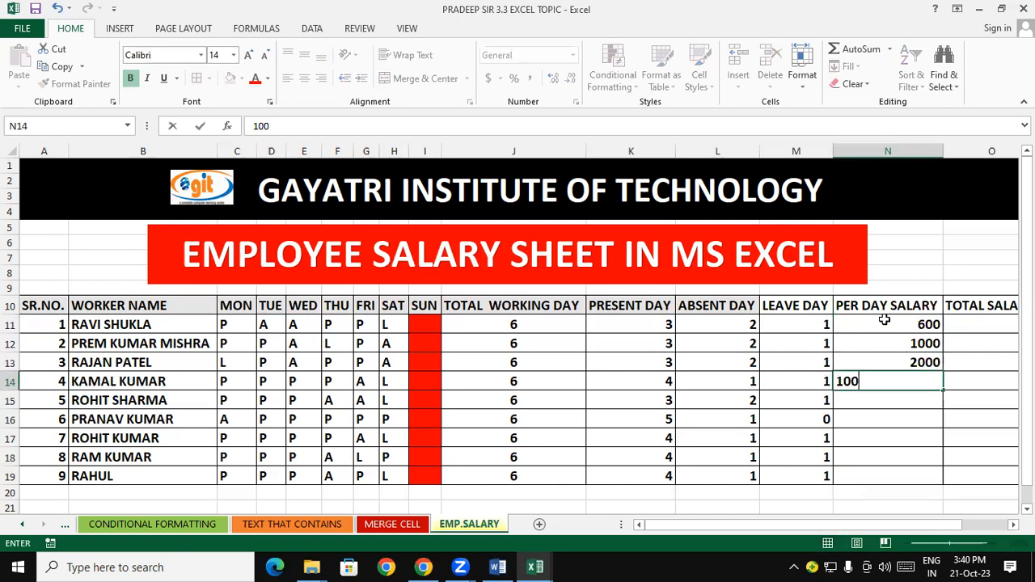
key(Return)
text(500)
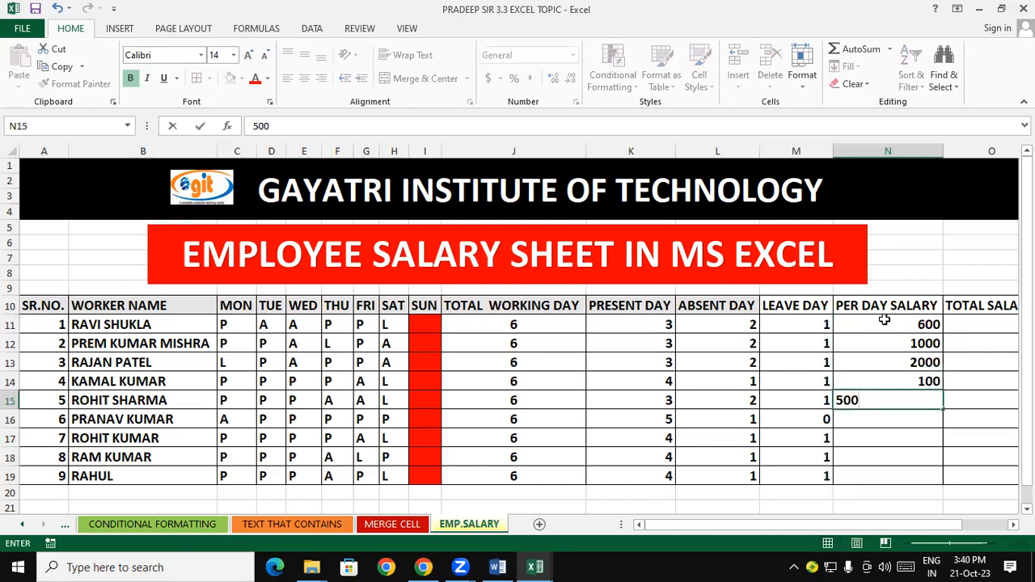
key(Return)
- Enter the per day salaries 300, 400, 800 and 900 in cells N16 to N19
text(300)
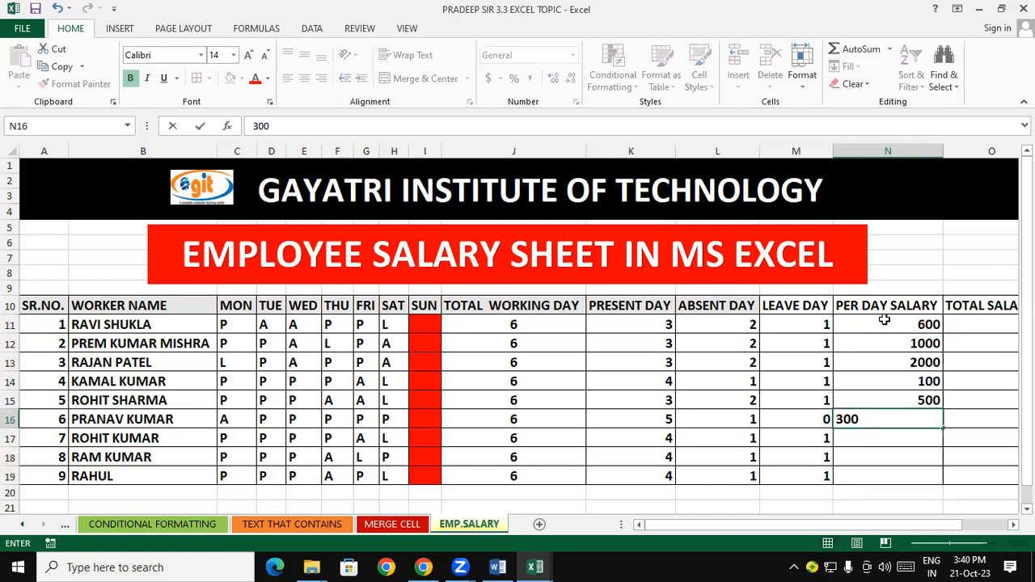
key(Return)
text(400)
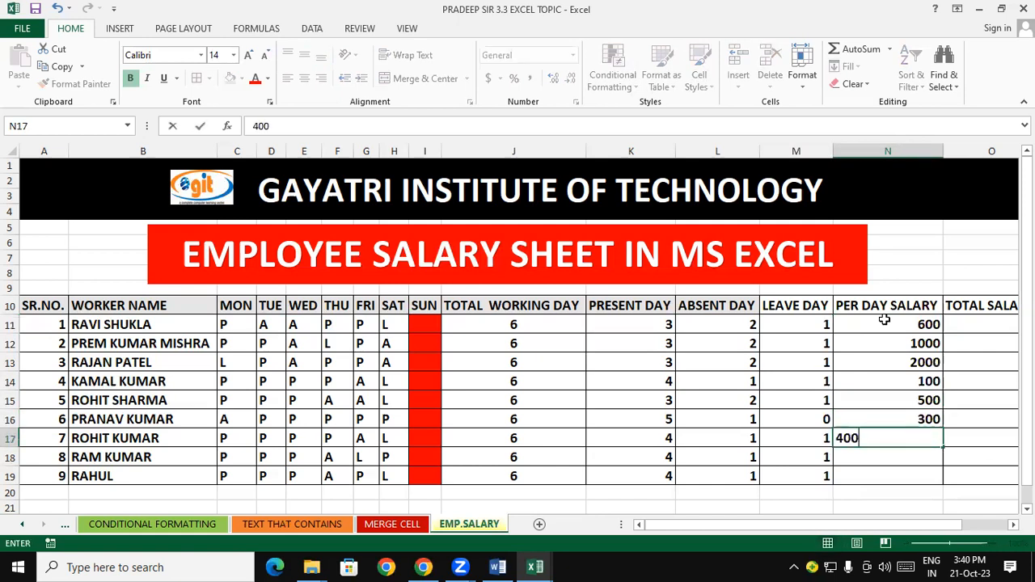
key(ctrl+Return)
key(Return)
text(800)
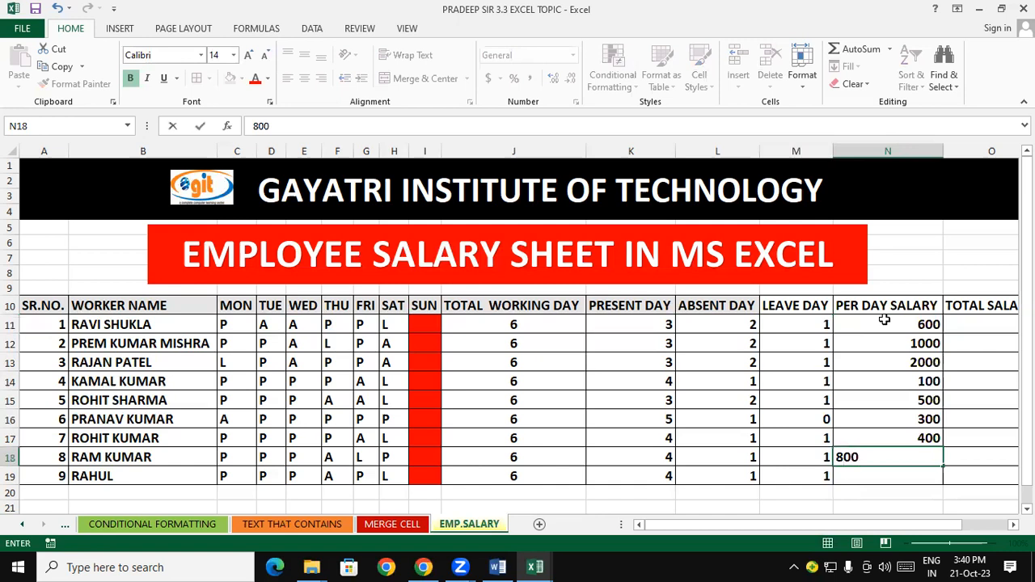
key(ctrl+Return)
key(Return)
text(900)
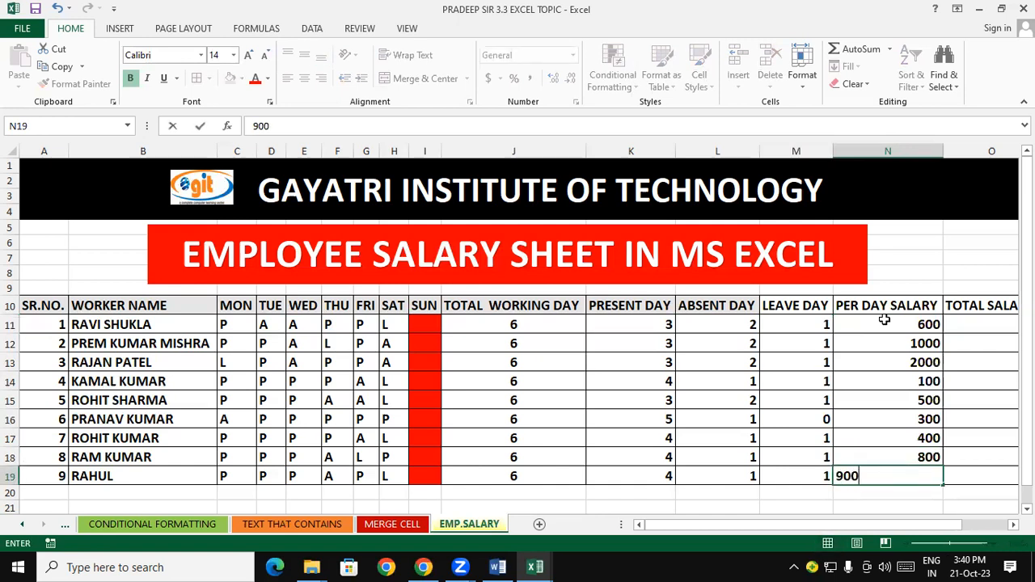
click(778, 404)
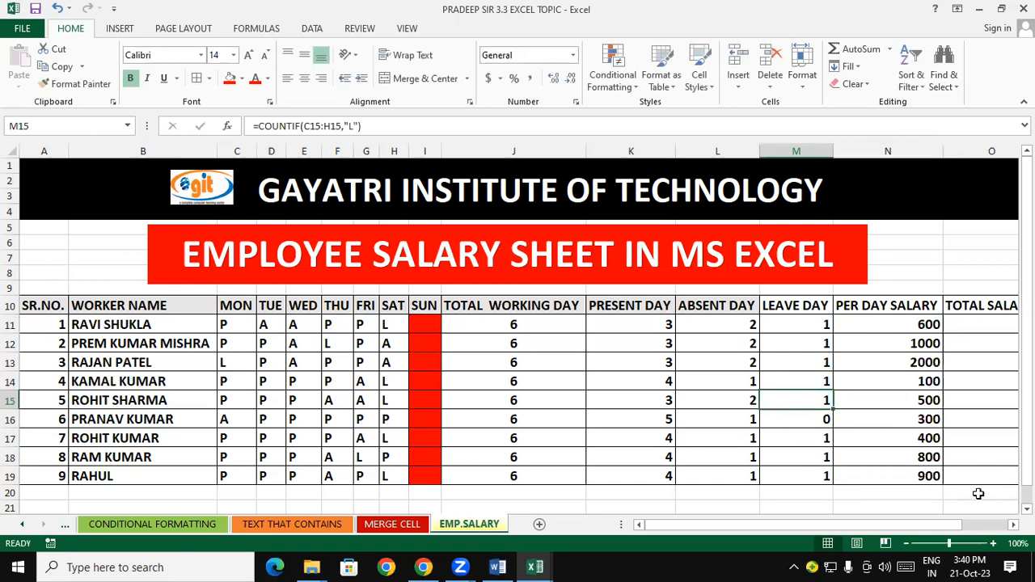
- Enter =K11*N11 in O11 to calculate the first worker's total salary and fill the formula down to O19
scroll(1005, 474, right, 1)
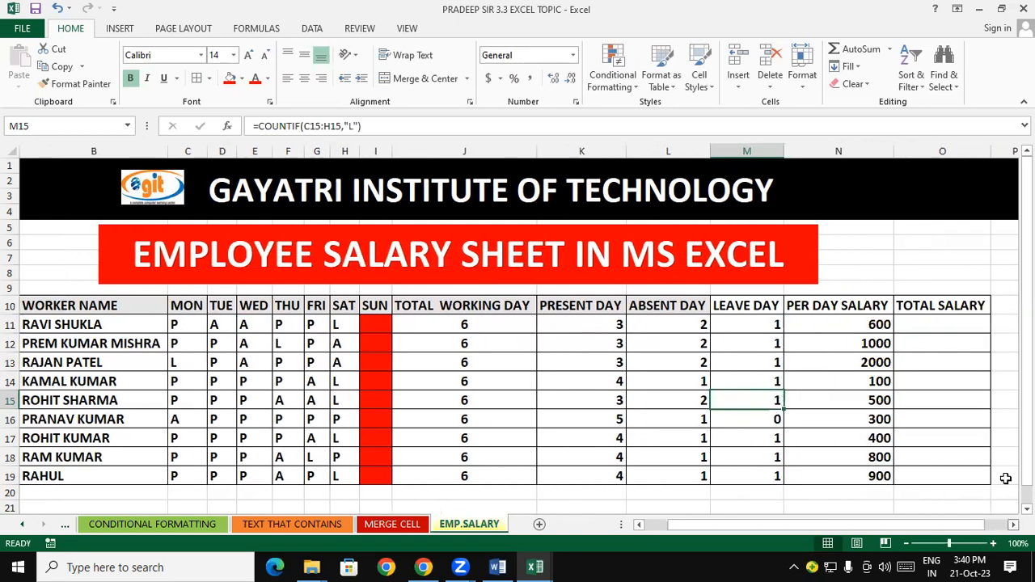
click(931, 318)
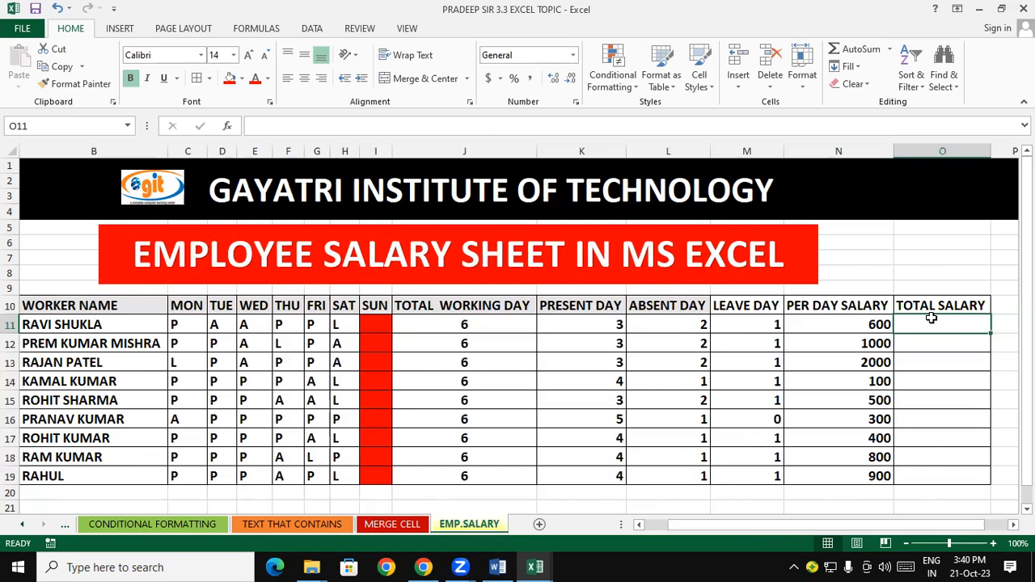
text(=)
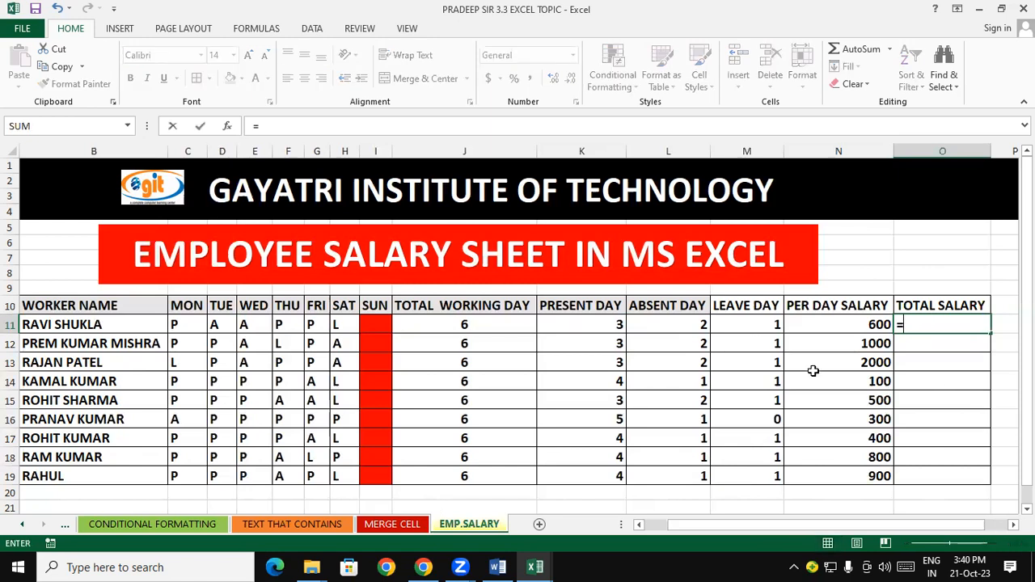
click(604, 324)
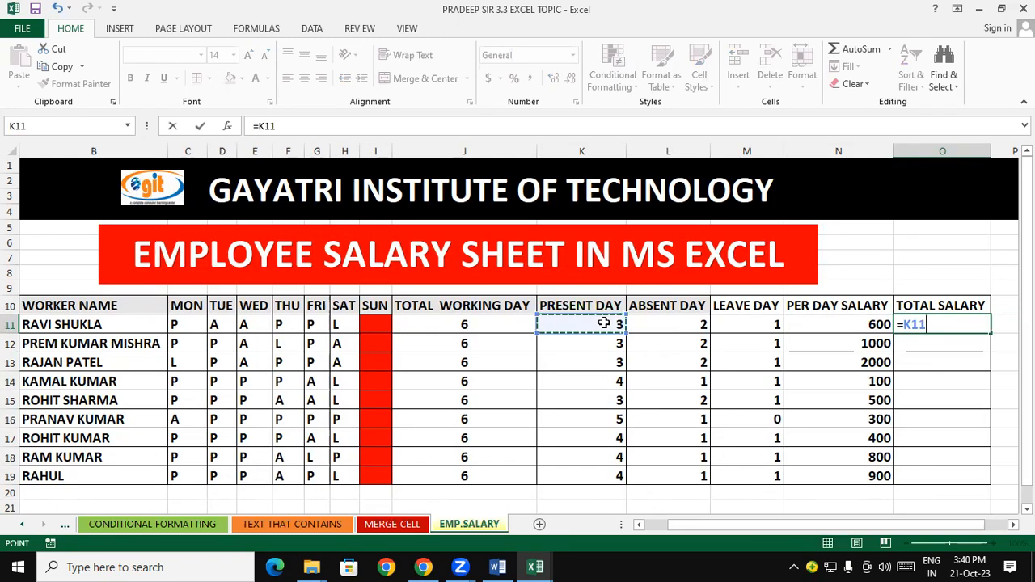
text(*)
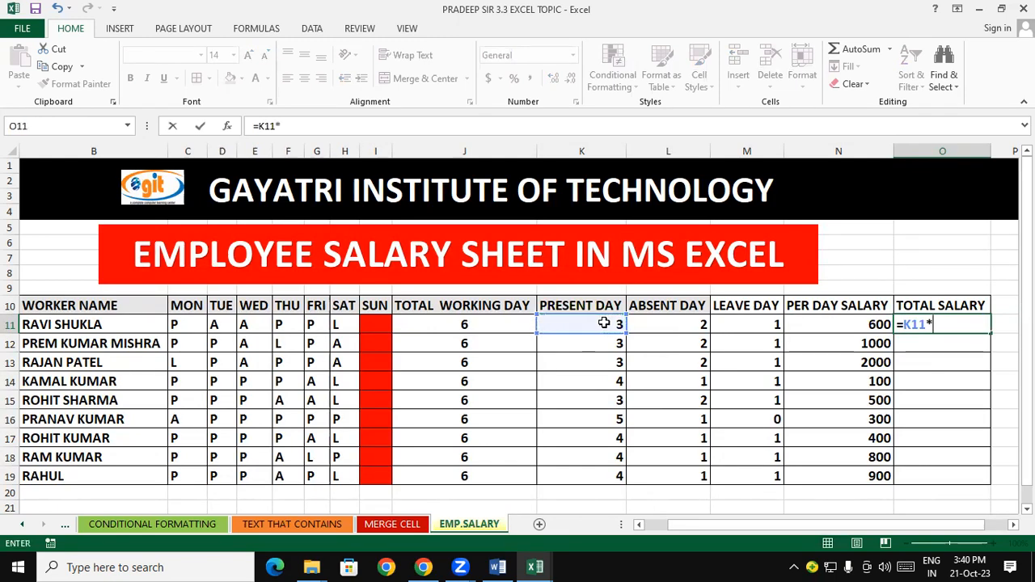
click(813, 327)
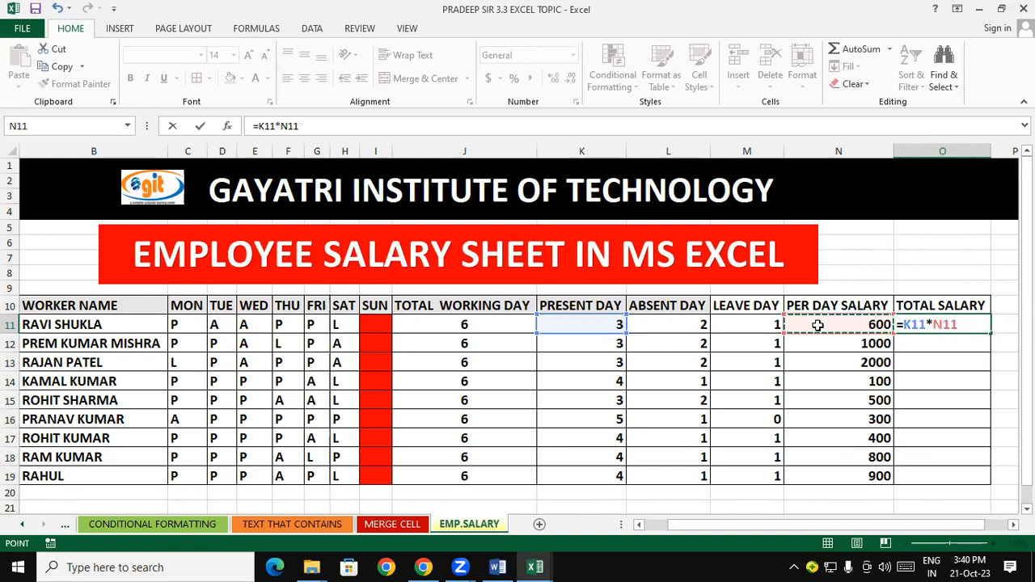
key(Return)
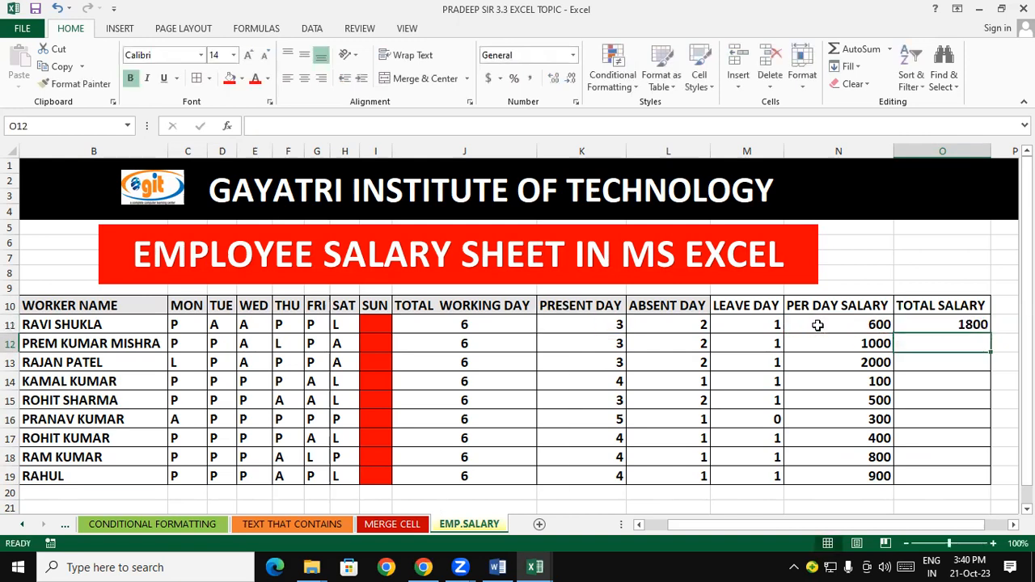
click(970, 324)
double_click(989, 335)
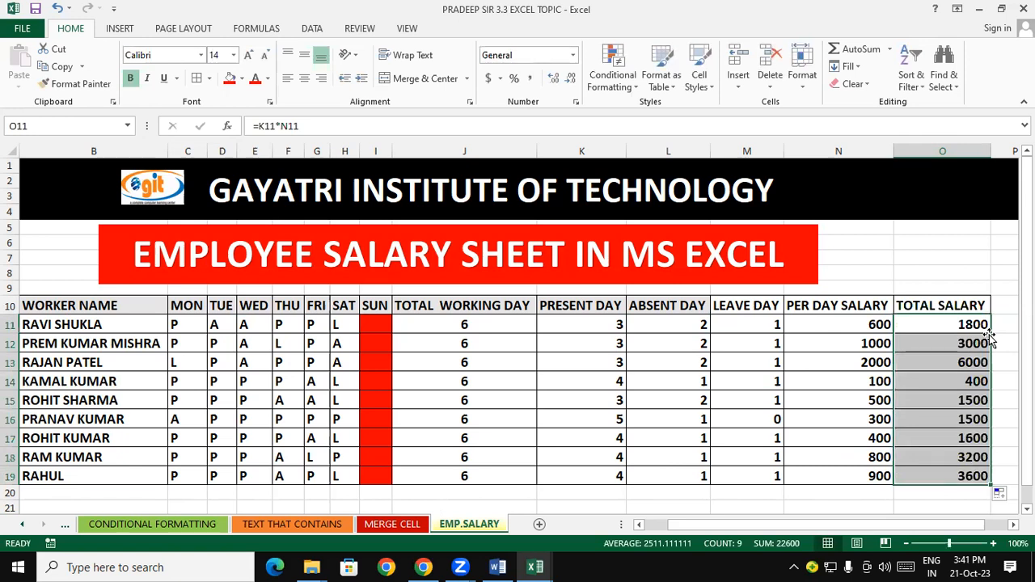
- Change the Thursday attendance to P in F15 and to A in F11 to test the salary formulas
click(291, 400)
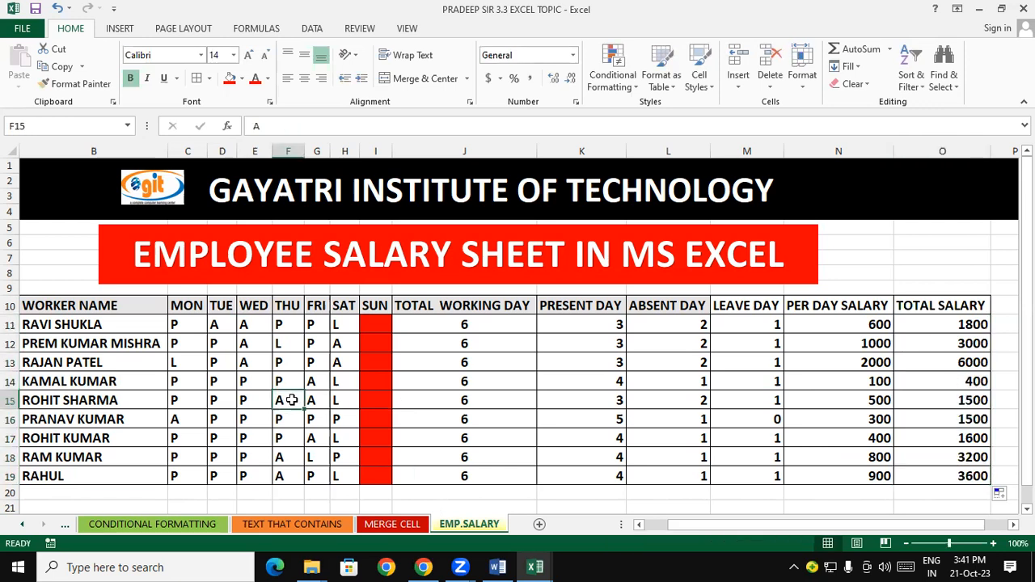
text(P)
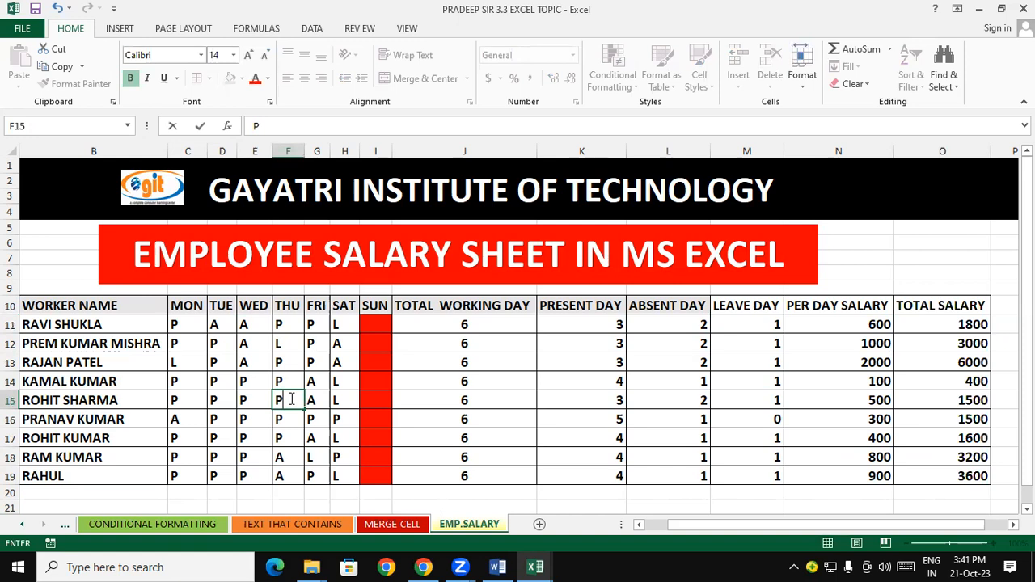
click(499, 439)
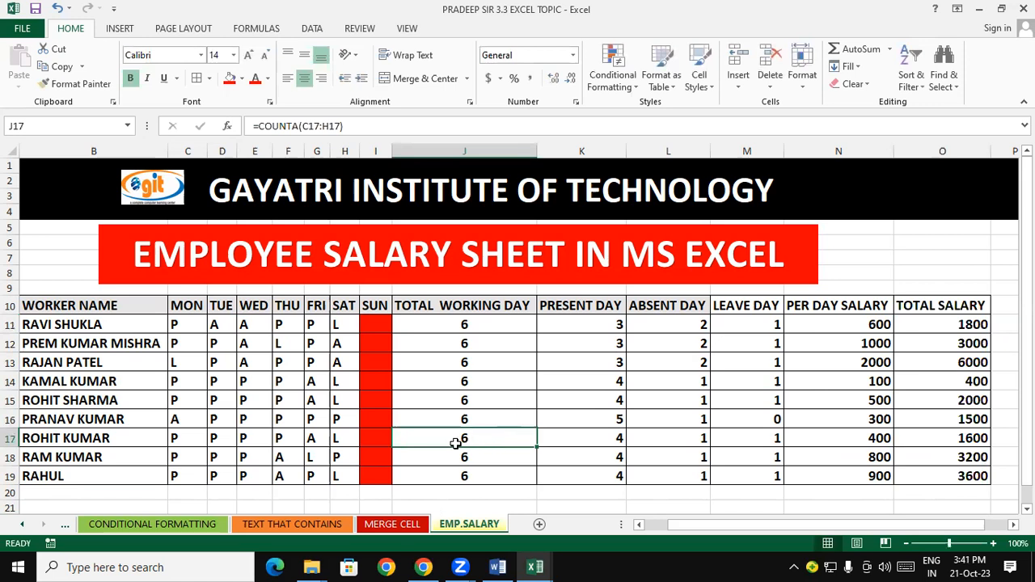
click(286, 324)
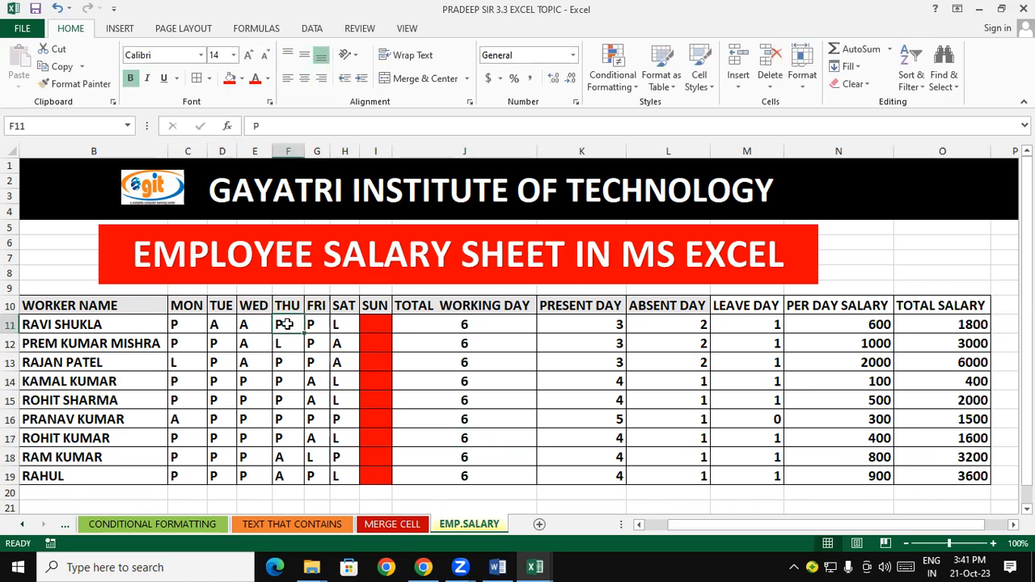
text(A)
click(501, 356)
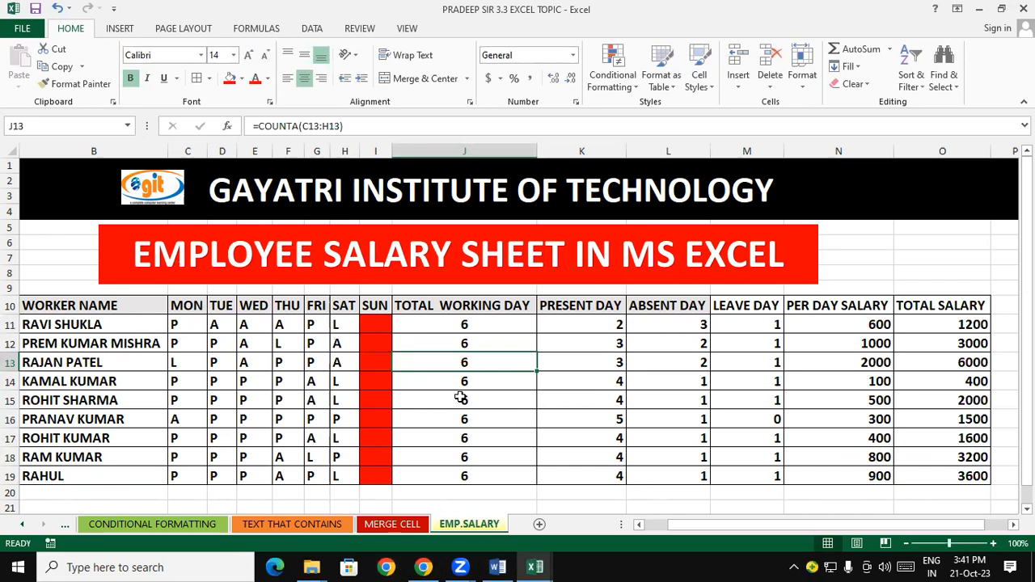
- Switch to Notepad by running NOTEPAD and maximize its empty window
key(super+r)
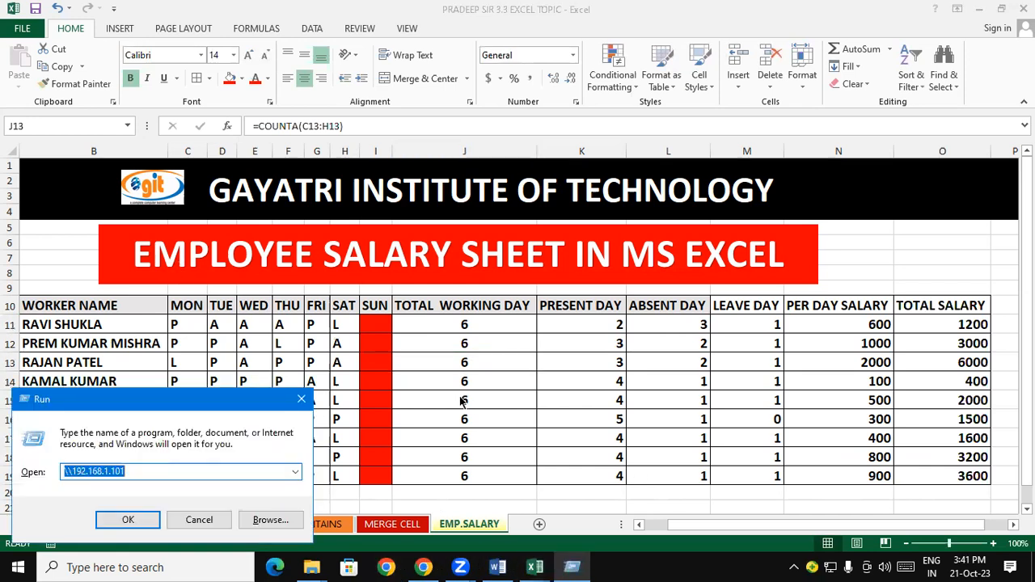
text(NOT)
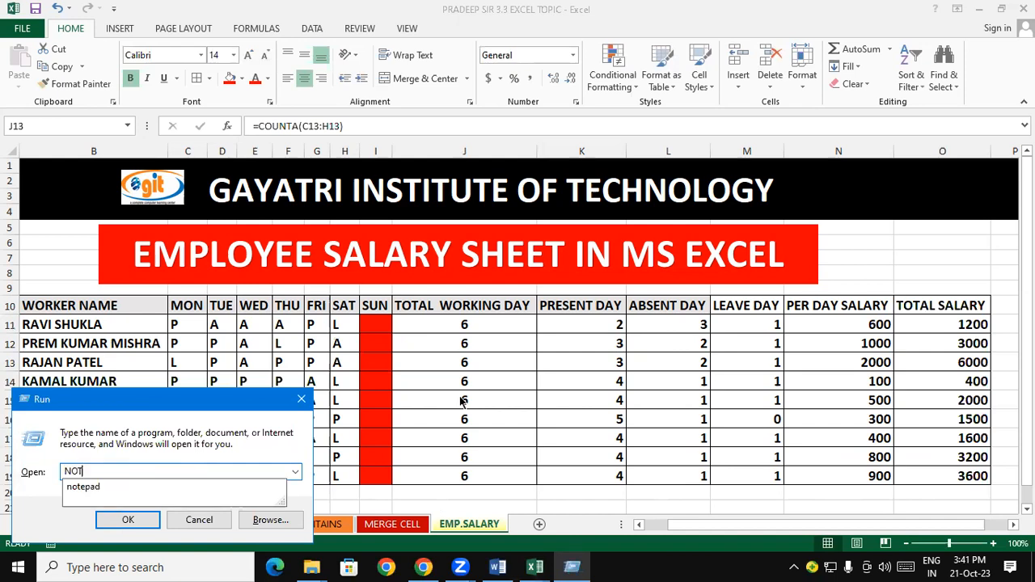
text(EPAD)
key(Return)
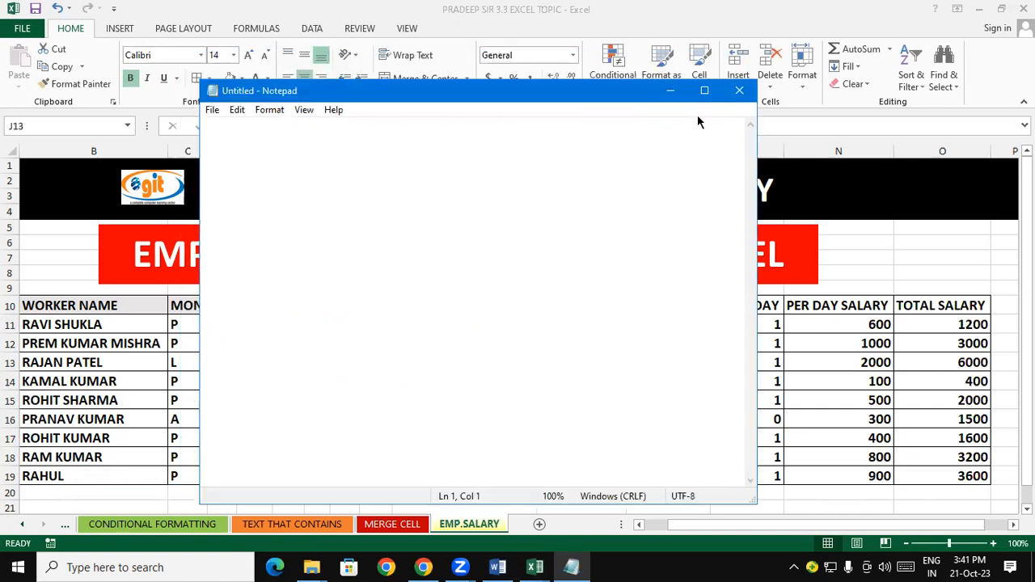
click(709, 88)
- Below two blank lines, write the heading "TOTAL WORKING DAY FORMULA" with "=COUNTA(SELECT ALL DAY)" on the line under it
key(Return)
key(Return)
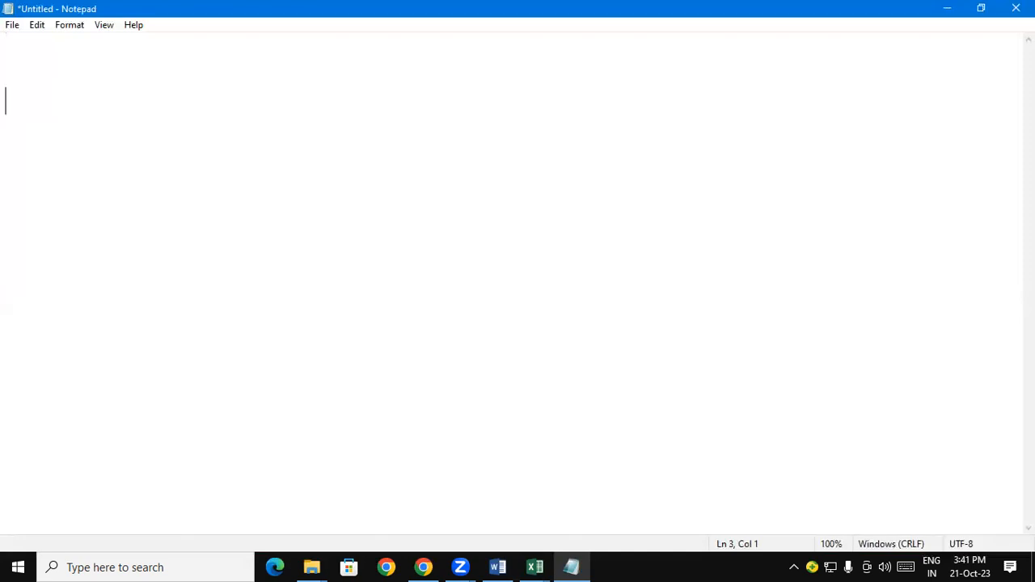
text(TOTAL W)
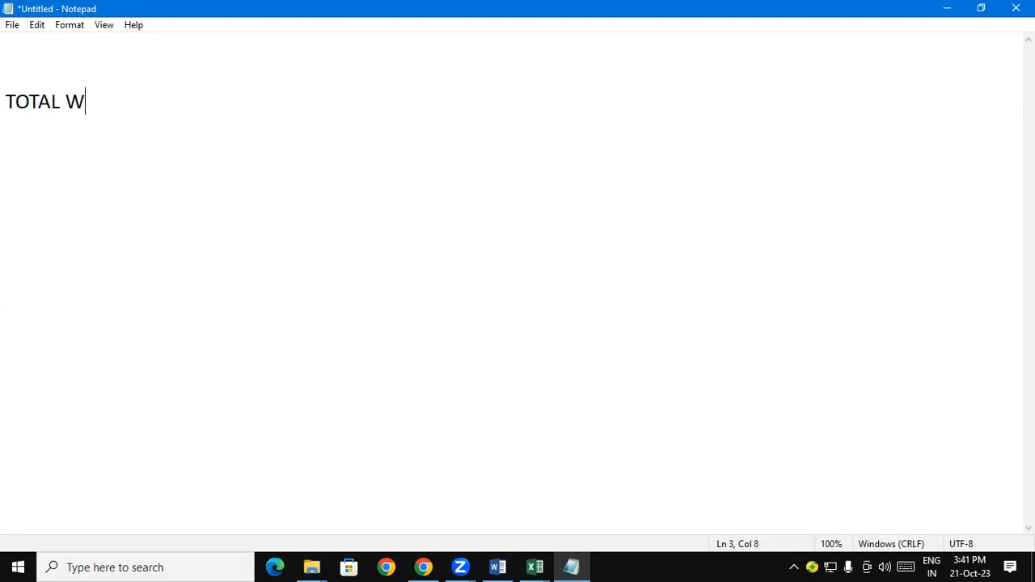
text(ORKING)
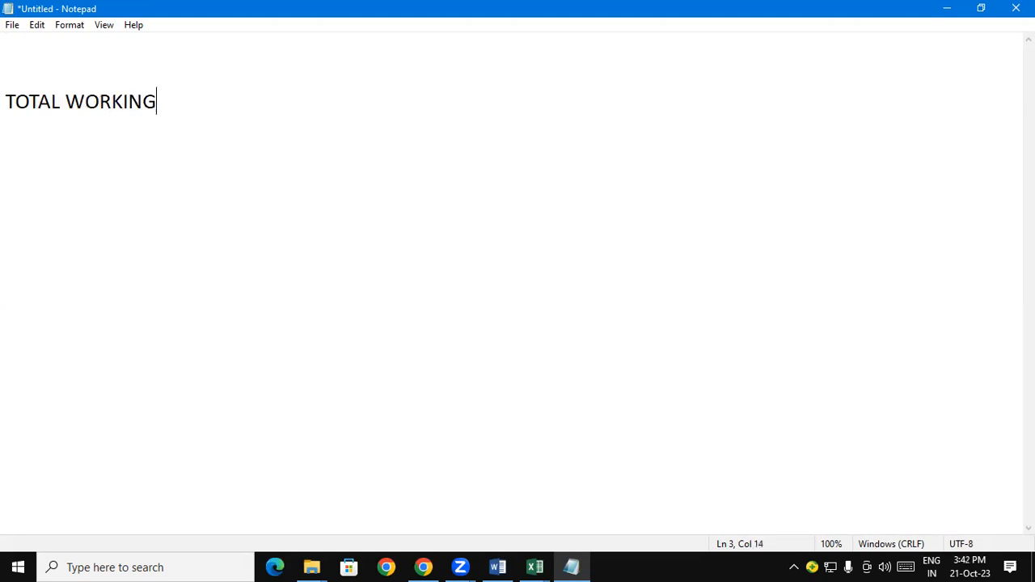
text( DAY FORMULA)
key(Return)
text(=C)
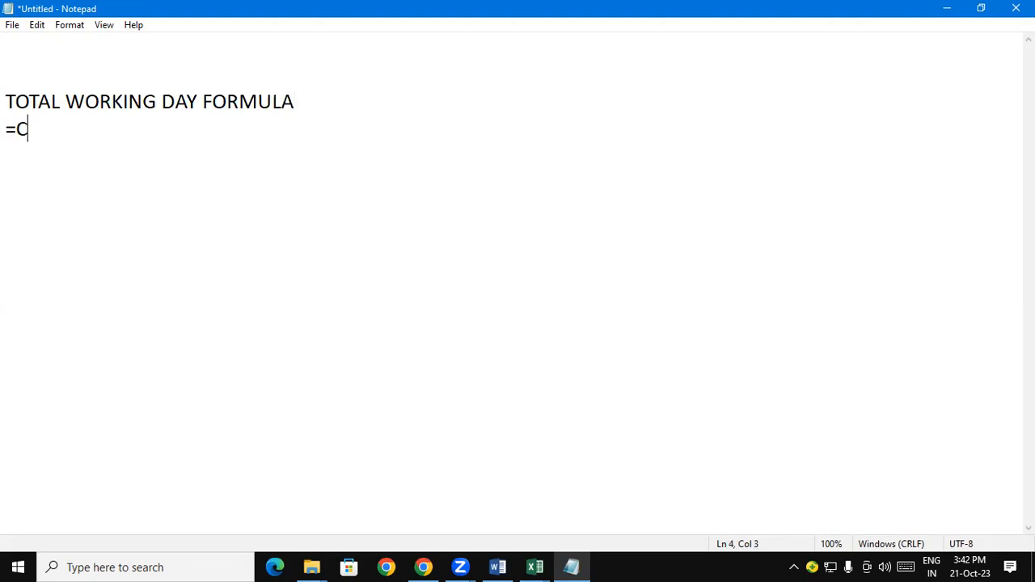
text(OUNTA)
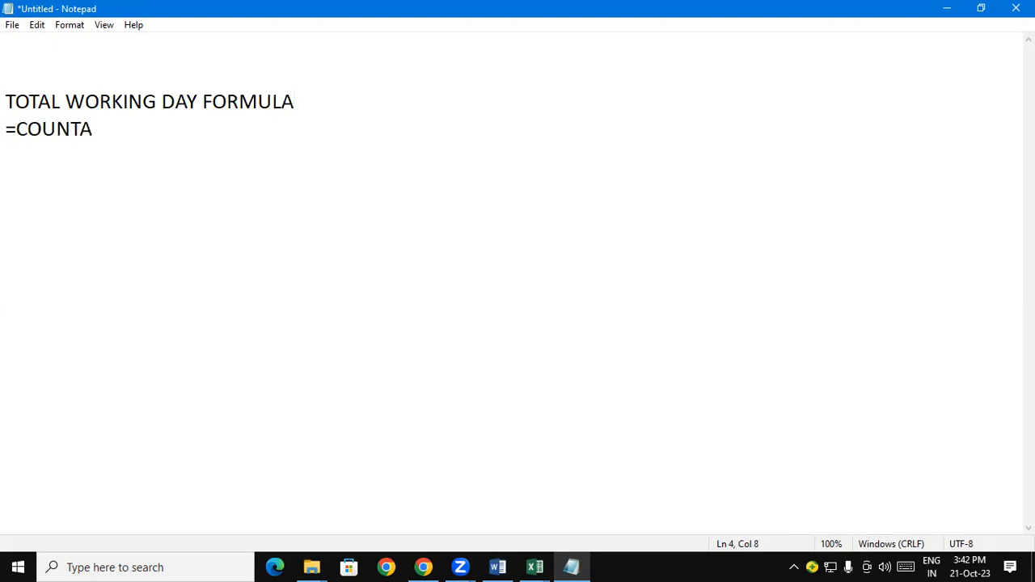
text((SELECT ALL )
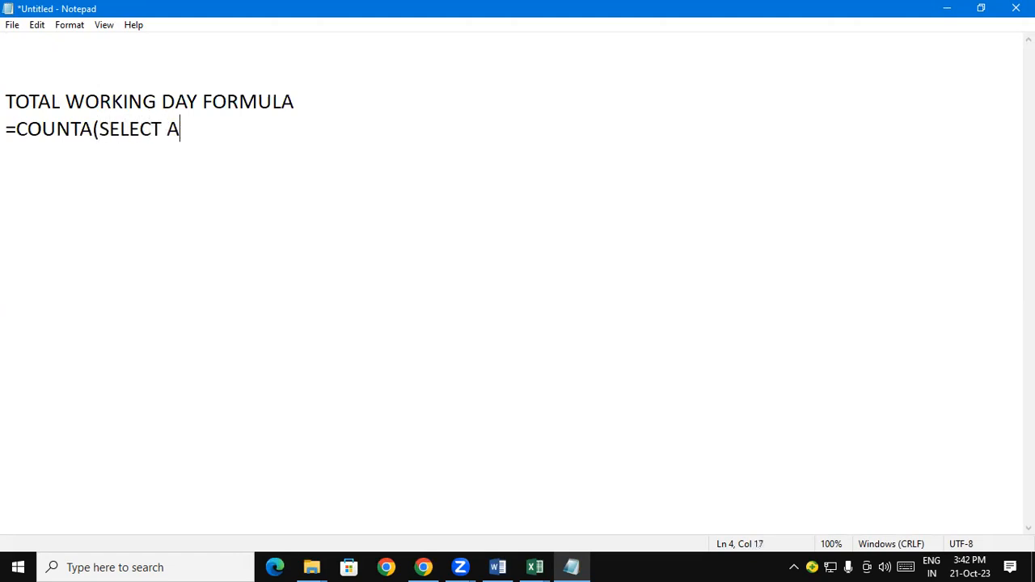
text(DAY))
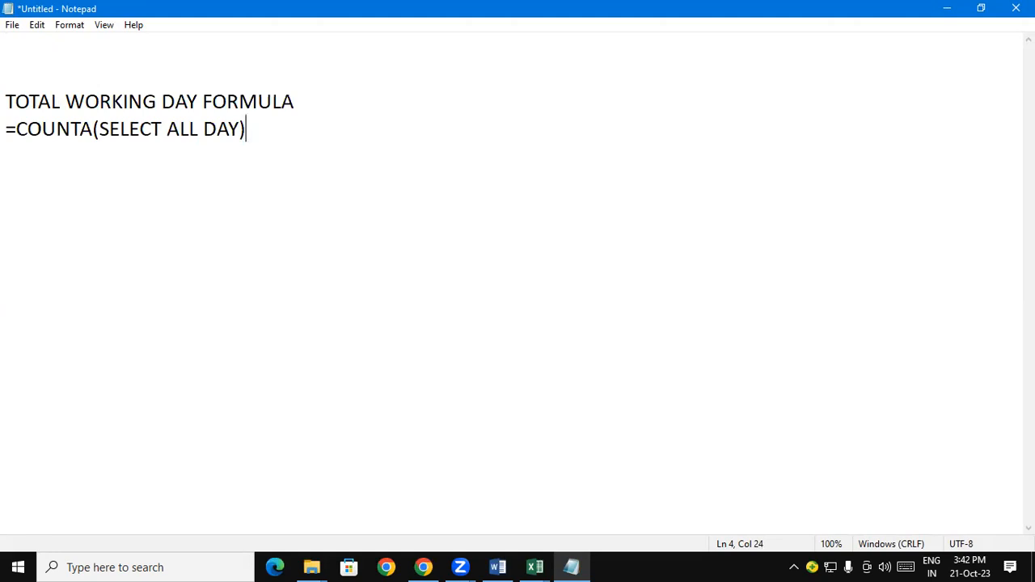
- After a blank line, write the heading "TOTAL PRESENT DAY FORMULA" with "=COUNTIF(SELECT ALL DAY,"P")" on the line under it
key(Return)
key(Return)
text(TOTA)
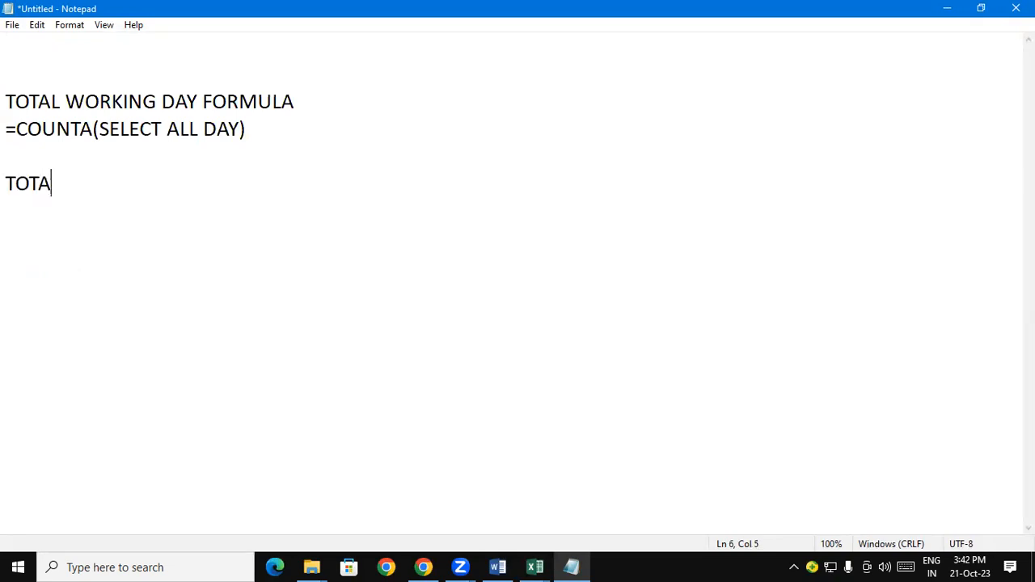
text(L PRESENT DAY FORMULA)
key(Return)
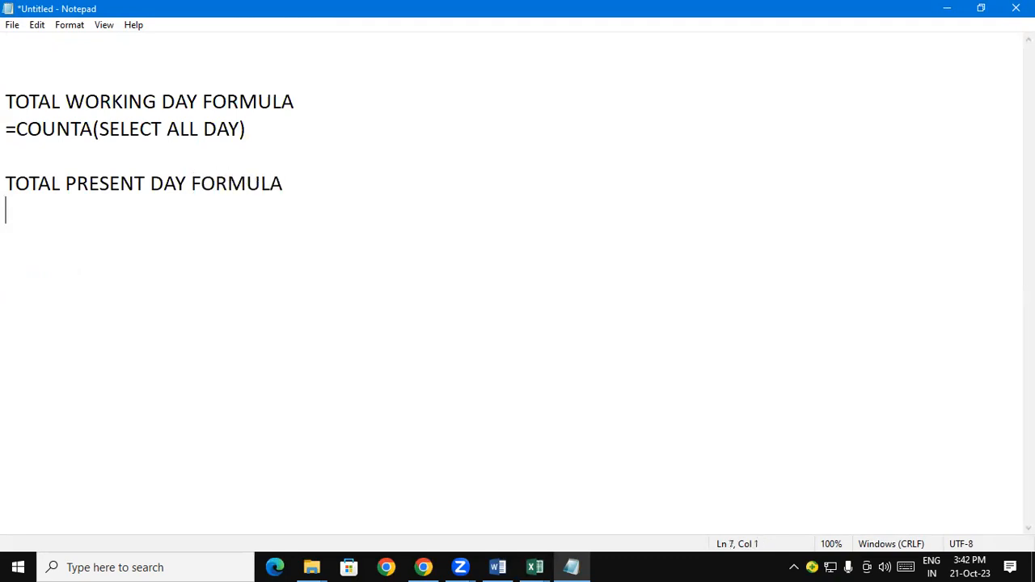
text(=COUNTIF)
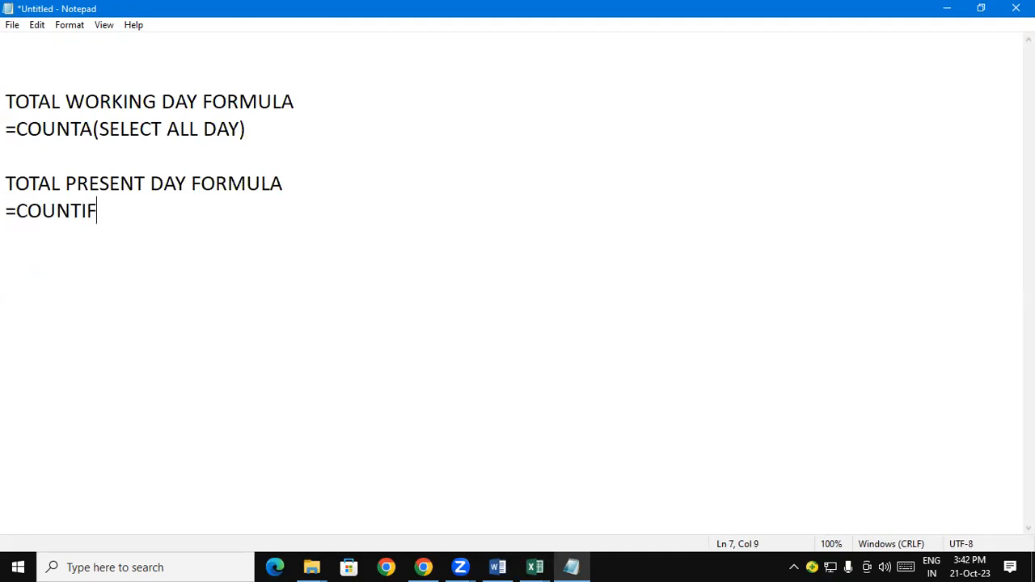
text((SELEC)
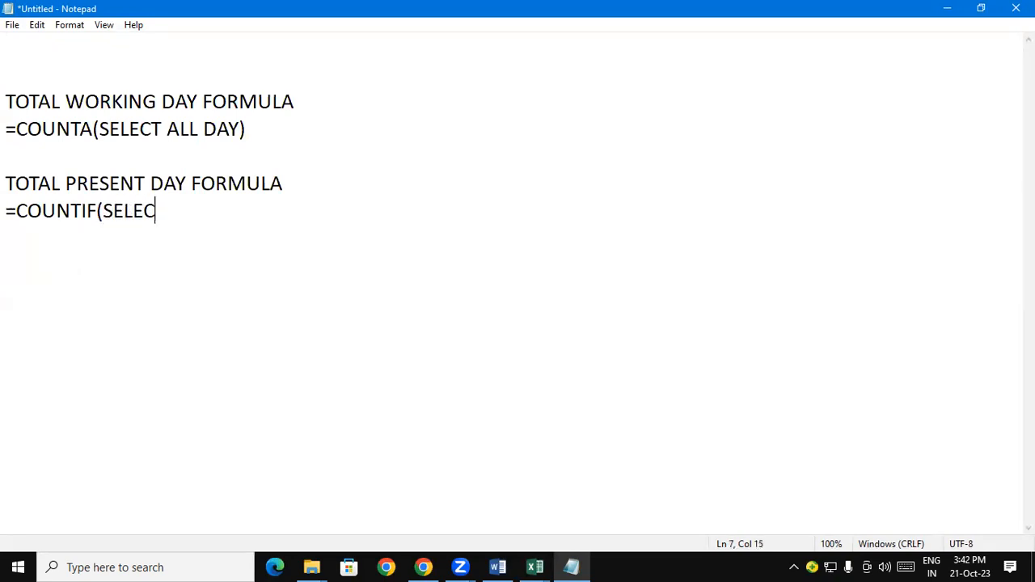
text(T ALL D)
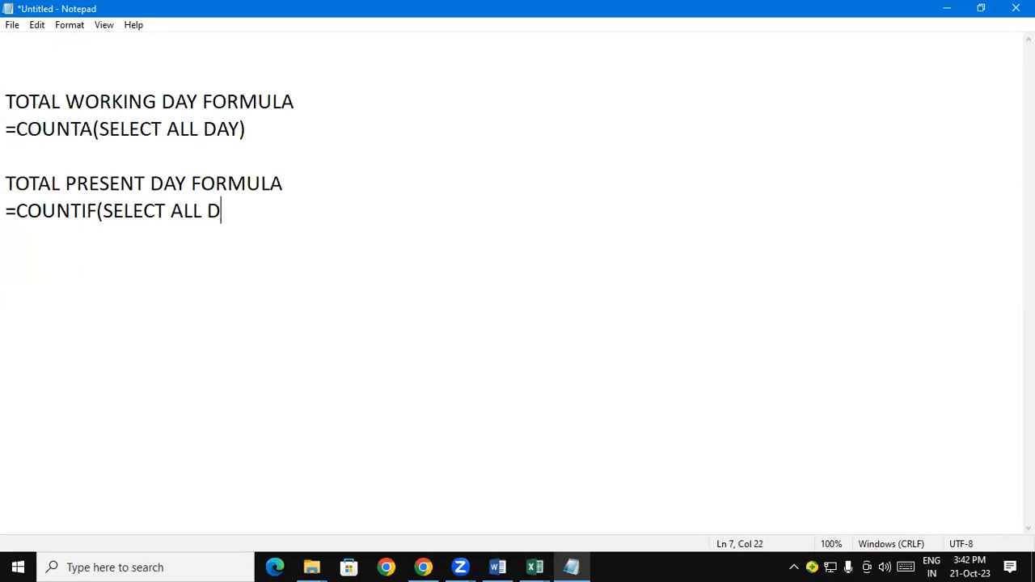
text(AY,"P"))
- After a blank line, write the heading "TOTAL ABSENT DAY FORMULA" with " =COUNTIF(SELECT ALL DAY,"A")" on the line under it
key(Return)
key(Return)
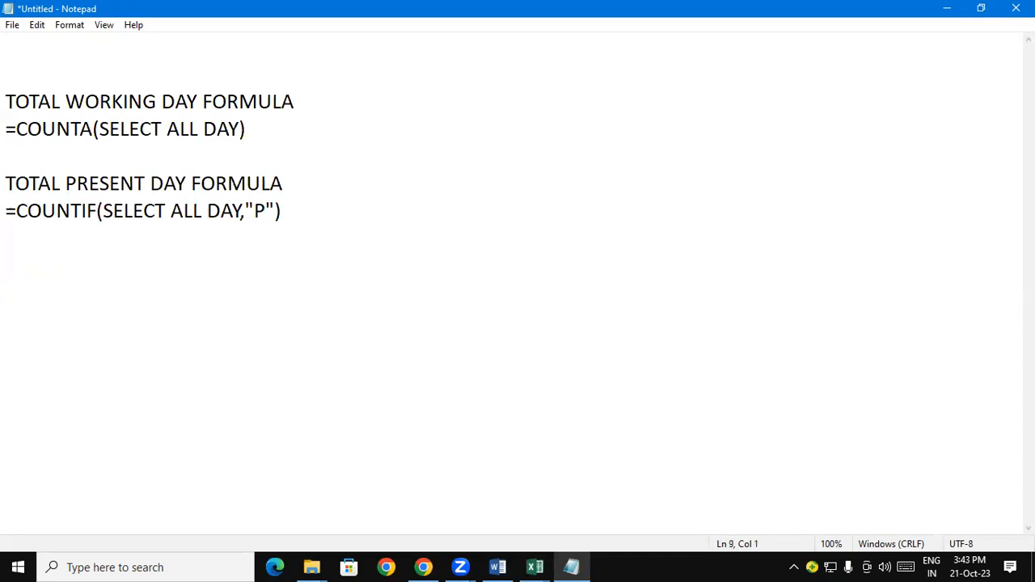
text(TOTAL ABS)
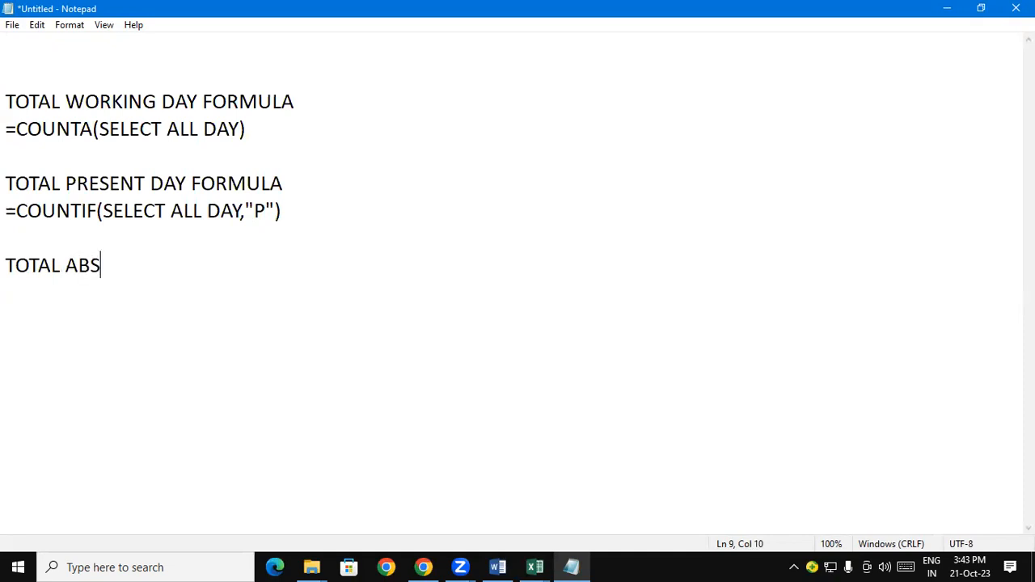
text(ENT DAY )
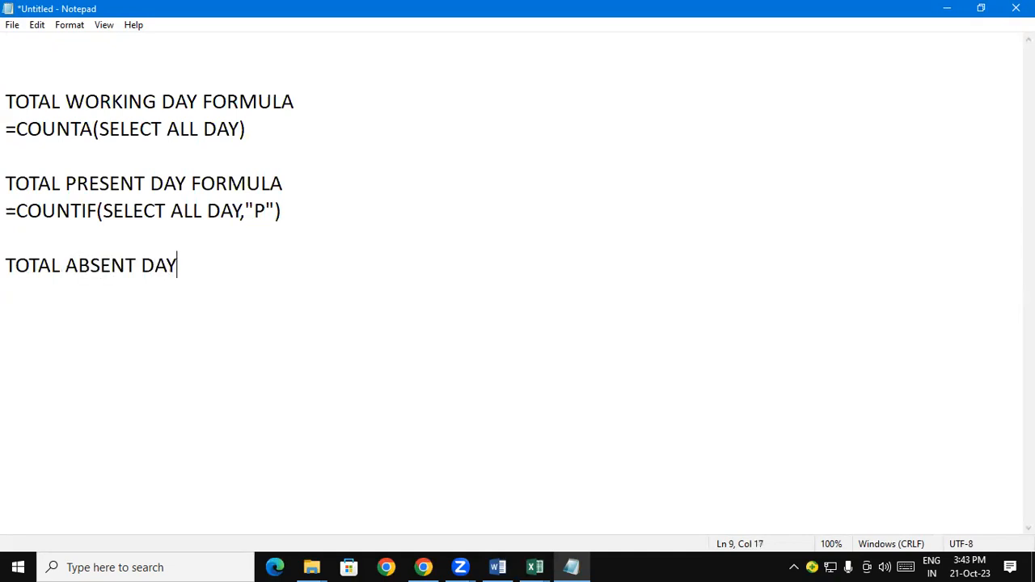
text(FORMULA)
key(Return)
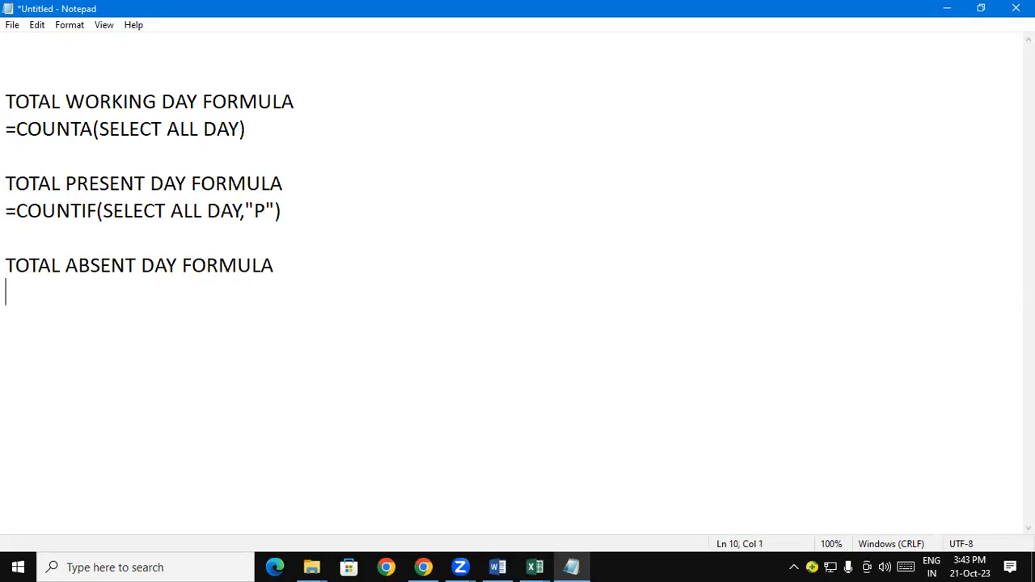
text(=COUNTIF)
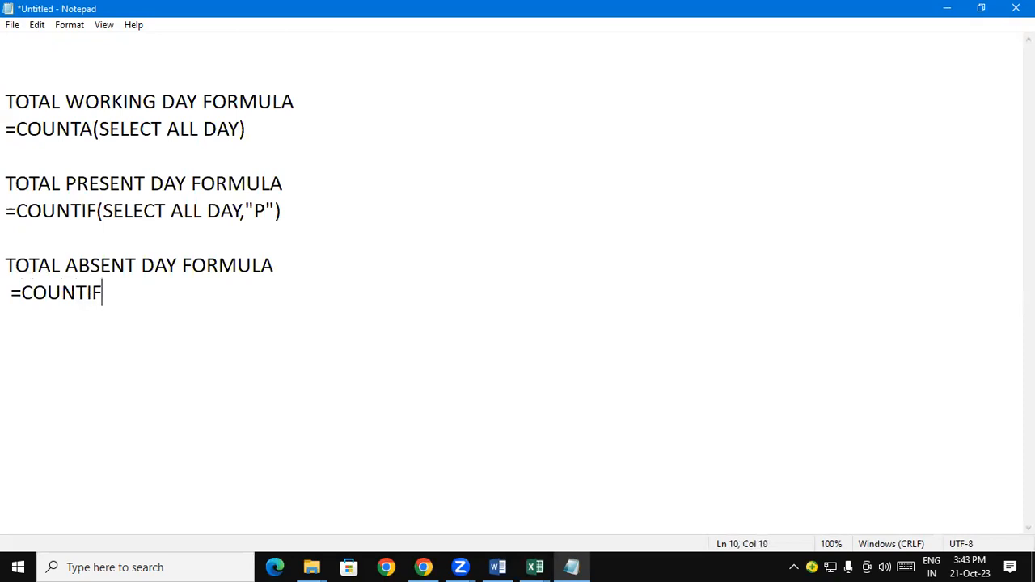
text((SELE)
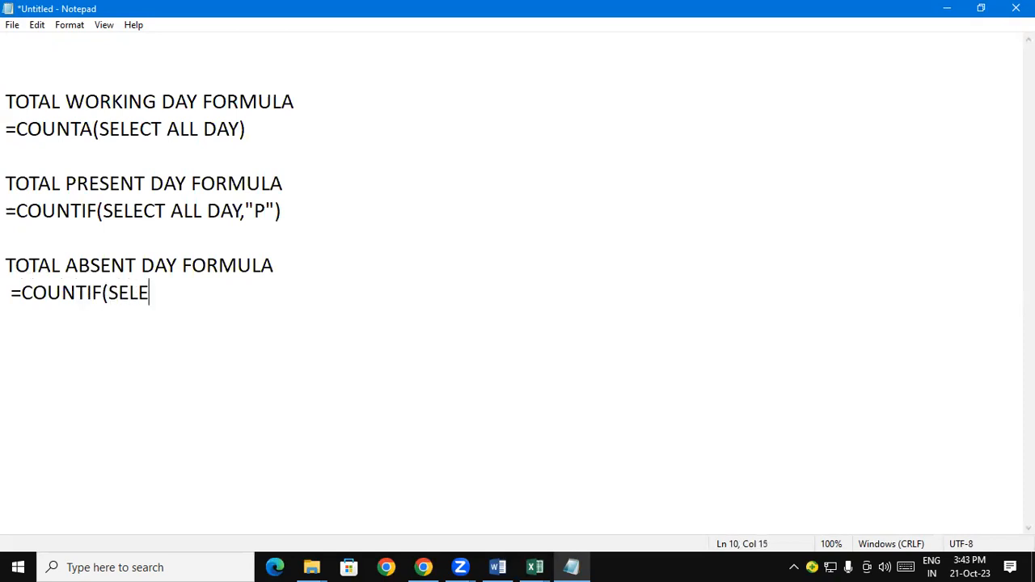
text(CT ALL )
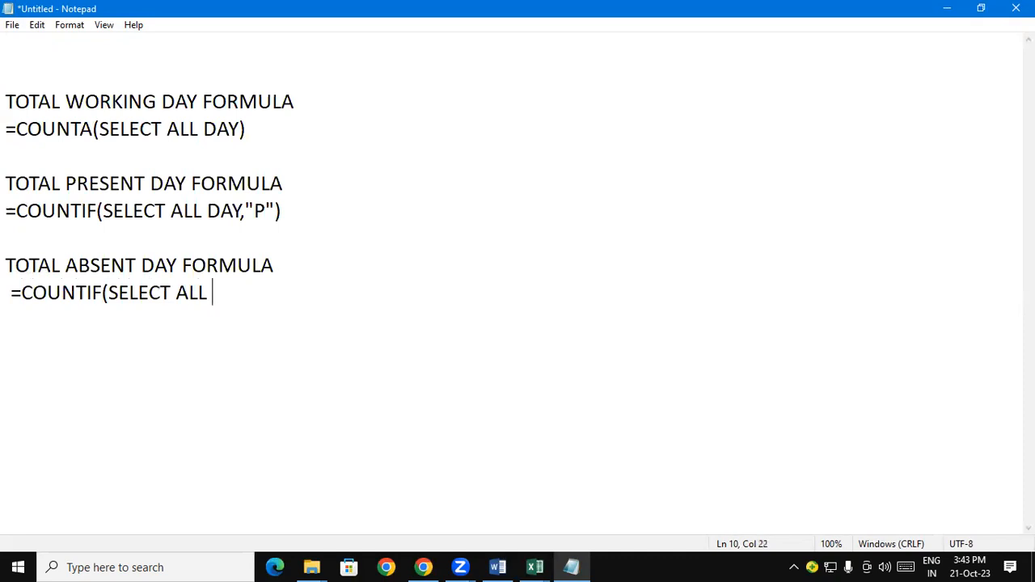
text(DAY,"A"))
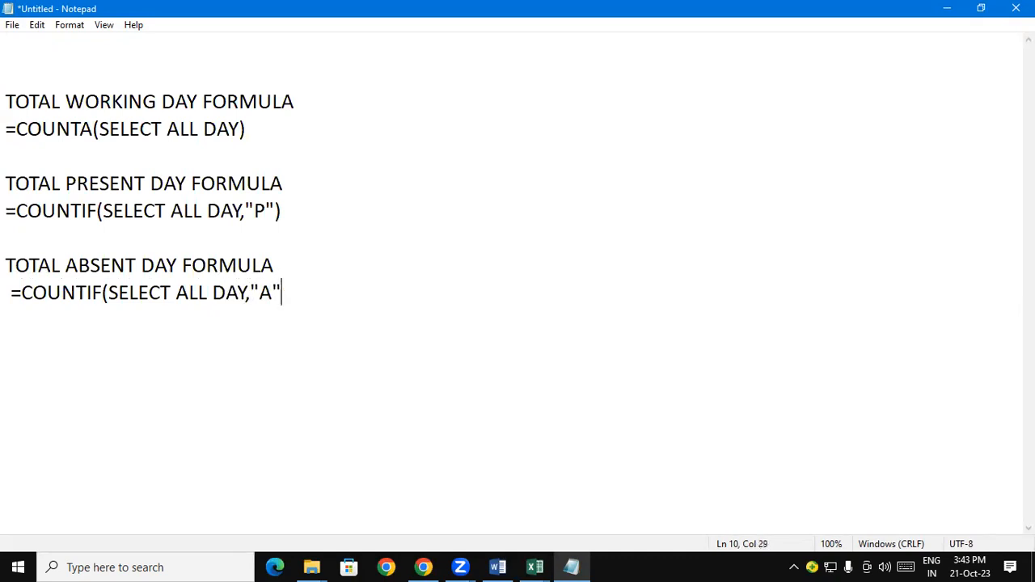
- After a blank line, write the heading "TOTAL LEAVE DAY FORMULA" with "=COUNTIF(SELECT ALL DAY,"L")" on the line under it
key(Return)
text(TOTAL L)
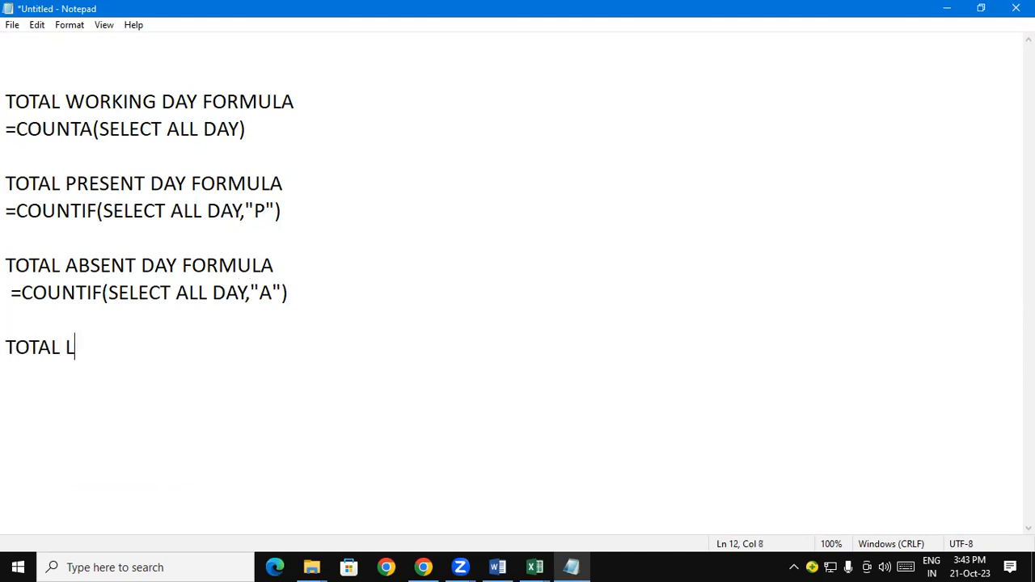
text(EAVE DAY FORMULA)
key(Return)
text(=)
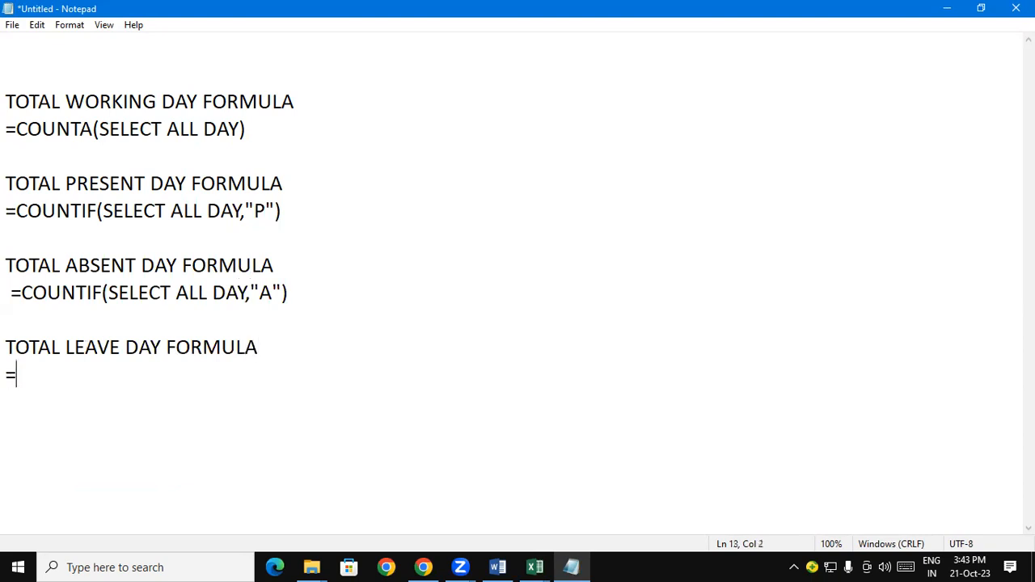
text(COUNTI)
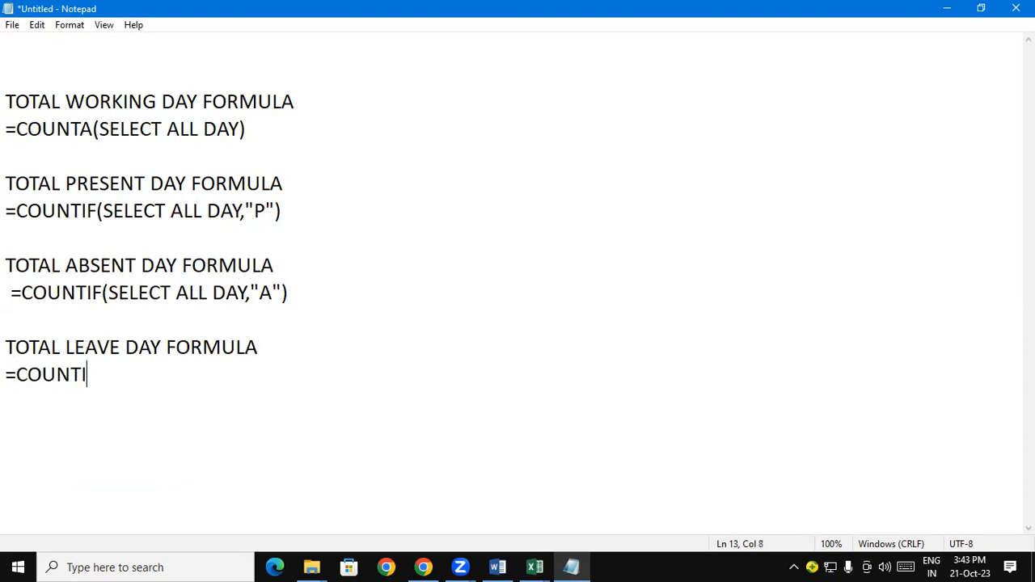
text(F(SELECT A)
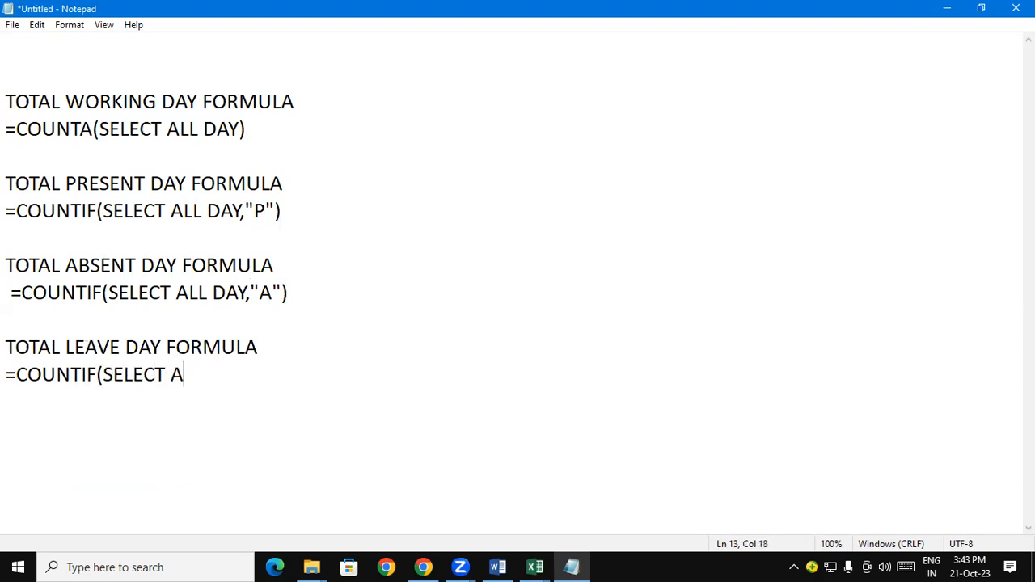
text(LL DAY)
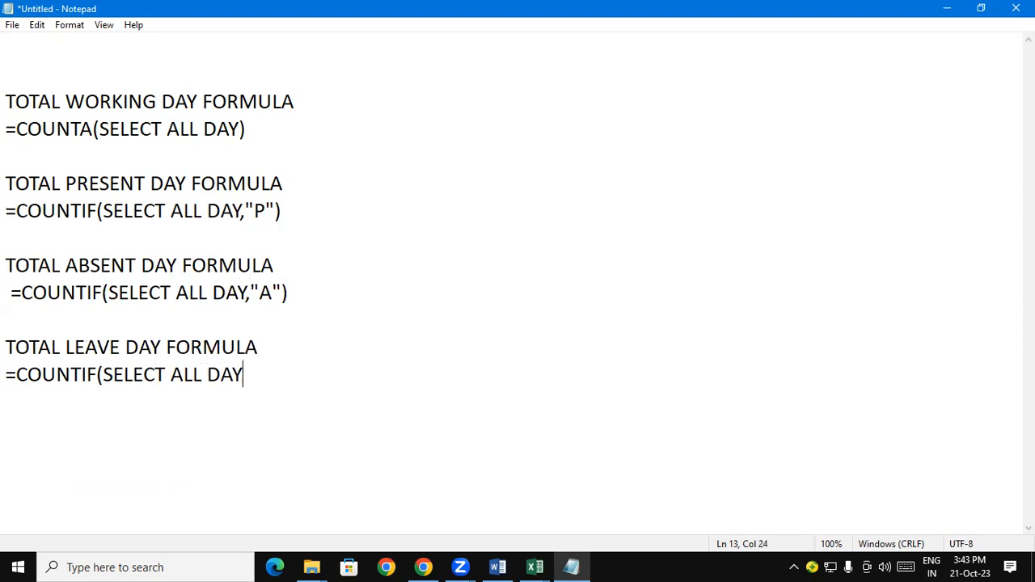
text(,"L"))
- After a blank line, write the heading "TOTAL SALARY FORMULA" with "=SELECT PRESENT DAY*SELECT PER DAY SALARY" on the line under it
key(Return)
key(Return)
text(TOTAL SL)
key(BackSpace)
text(ALA)
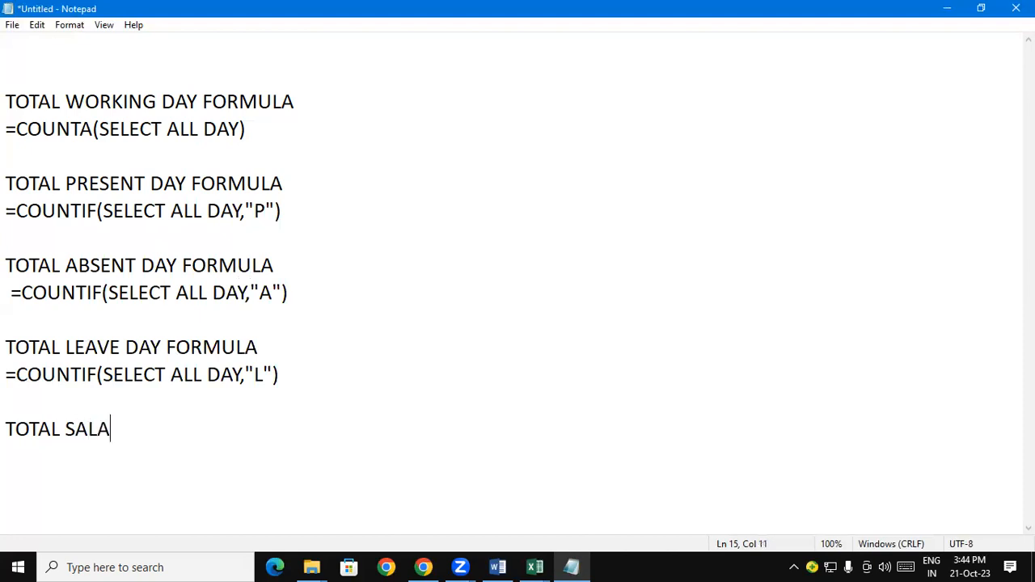
text(RY FORMULA)
key(Return)
text(=S)
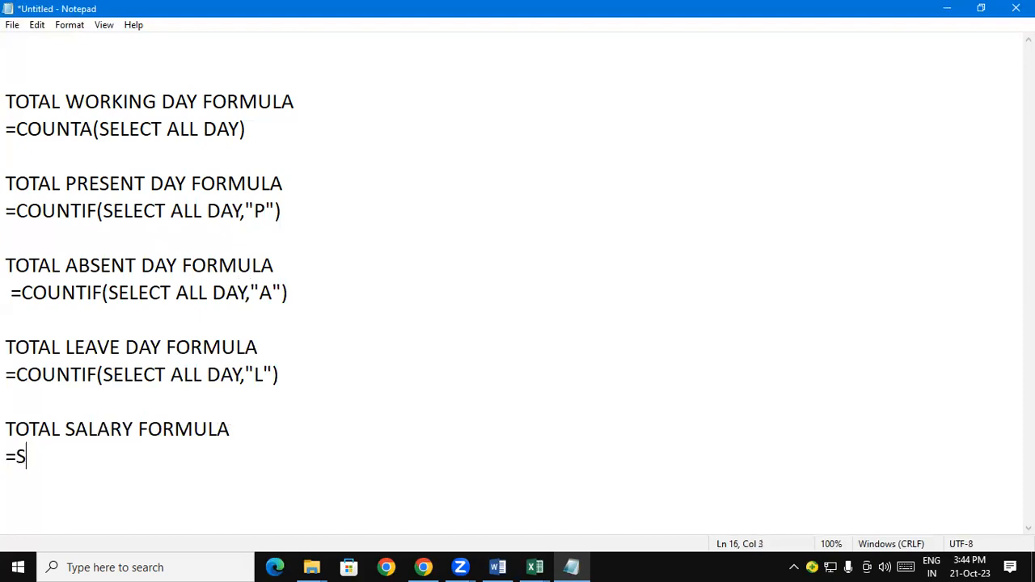
text(ELECT P)
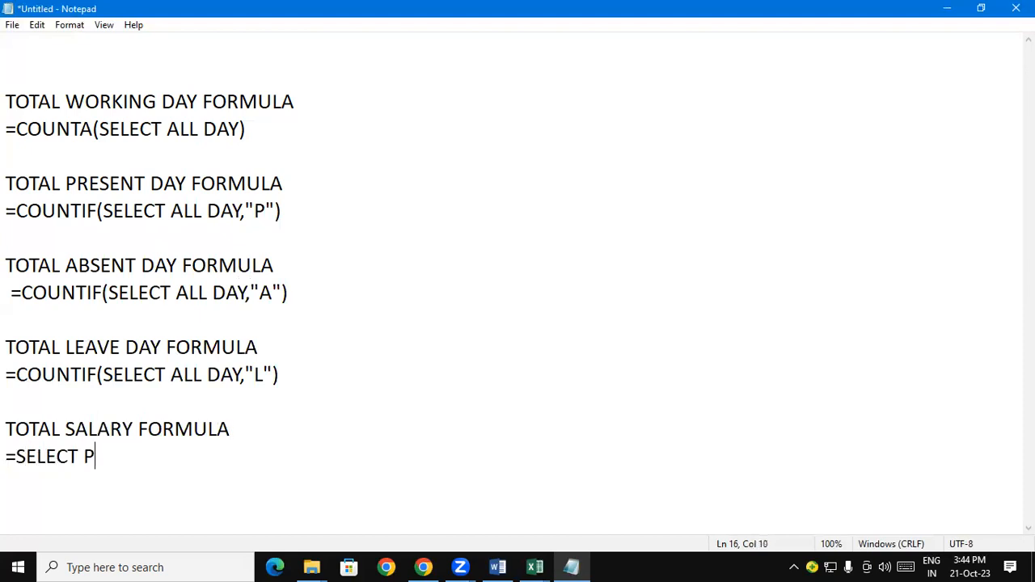
text(RESENT DA)
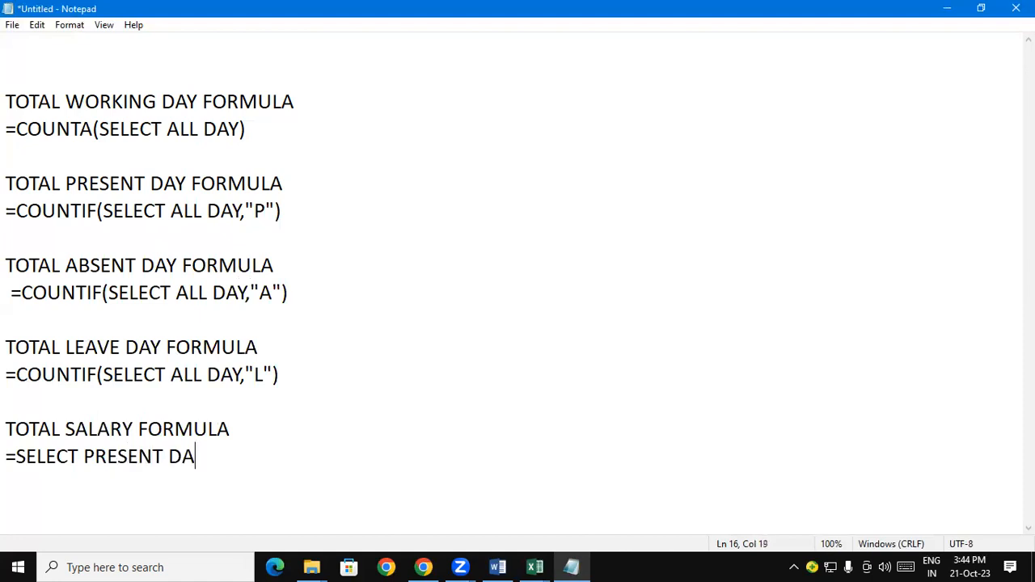
text(Y*SELECT PER DAY SALARY)
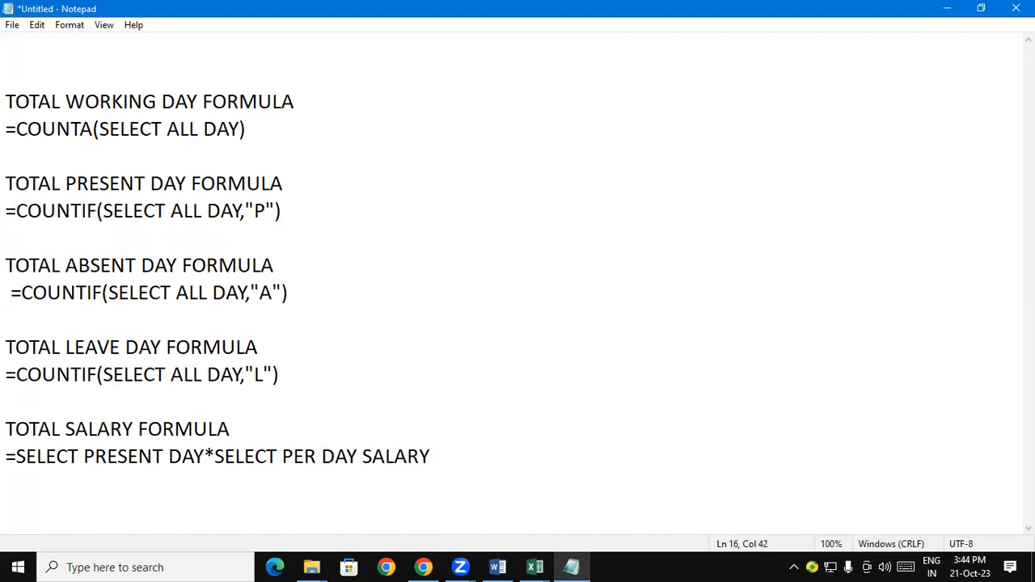